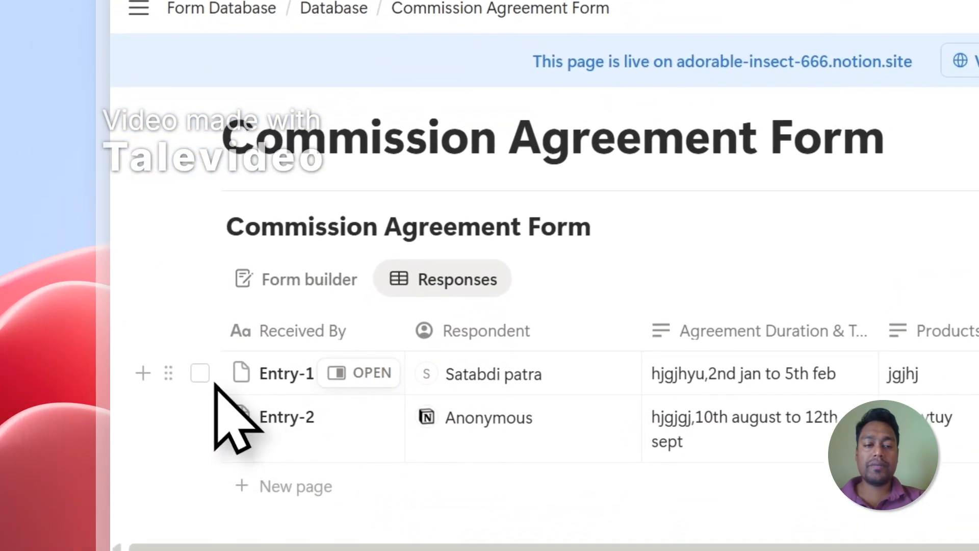
# - Mark the Entry-1 and Entry-2 responses of the Commission Agreement Form and clear the selection again
pyautogui.click(199, 372)
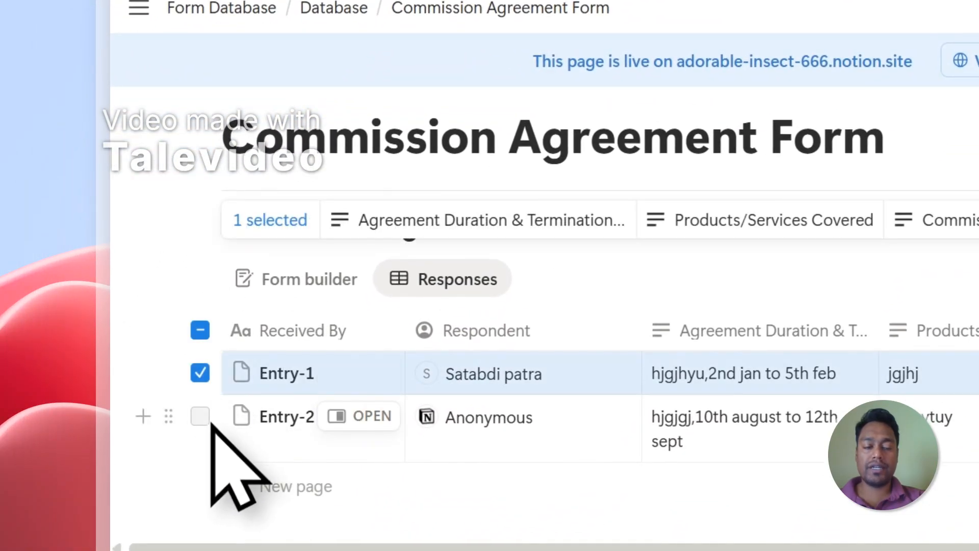
pyautogui.click(199, 416)
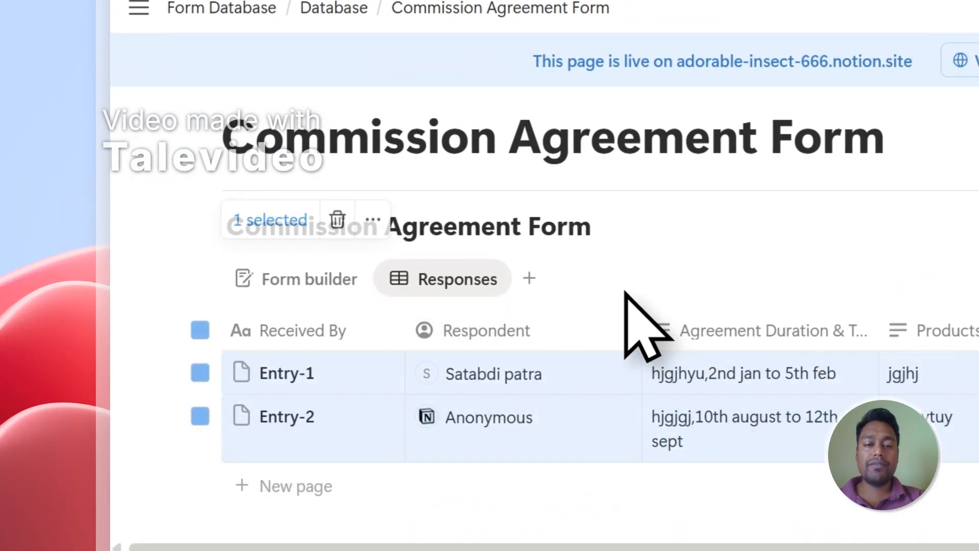
pyautogui.click(626, 293)
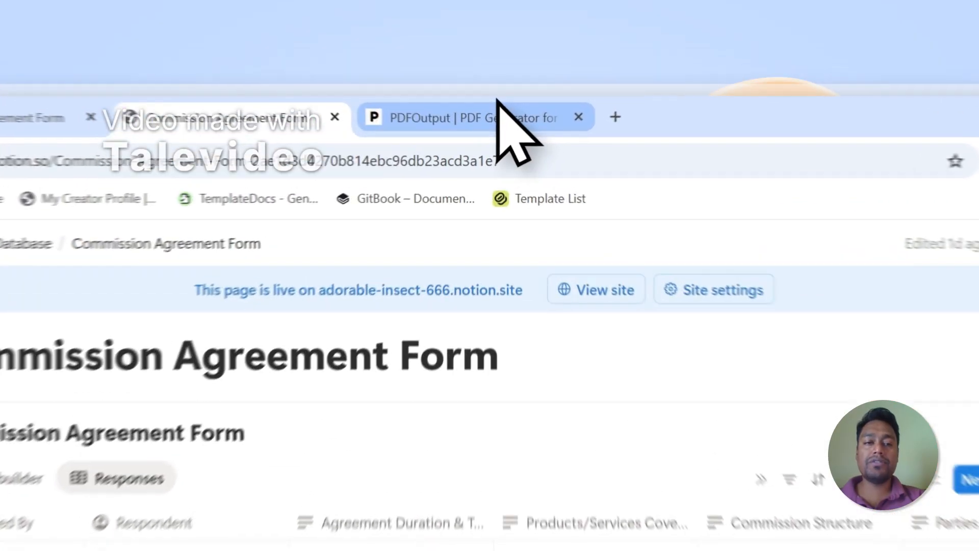
# - Switch to the PDFOutput website and read its headline about generating PDFs from Google Docs using a Notion Database
pyautogui.click(490, 77)
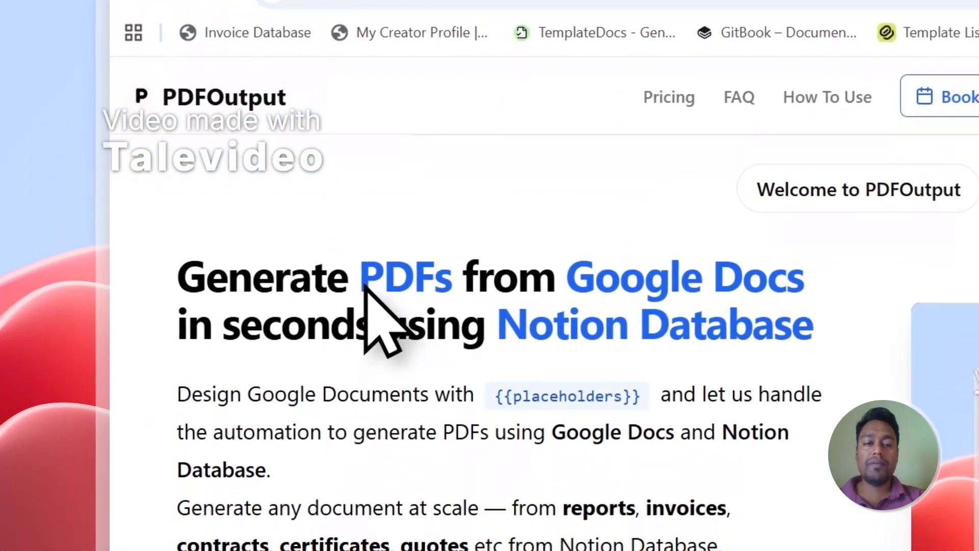
pyautogui.moveTo(356, 473); pyautogui.dragTo(447, 474)
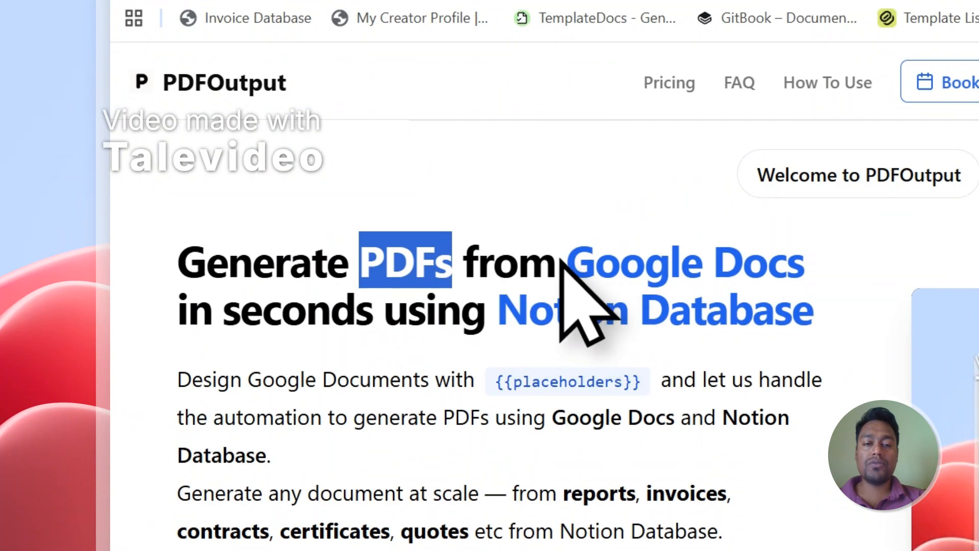
pyautogui.moveTo(565, 259); pyautogui.dragTo(796, 285)
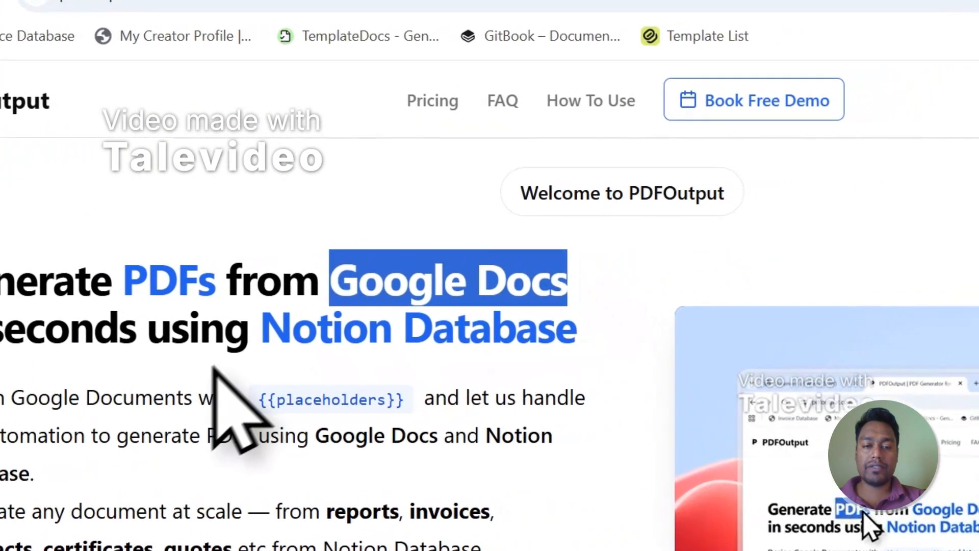
pyautogui.moveTo(261, 332); pyautogui.dragTo(530, 371)
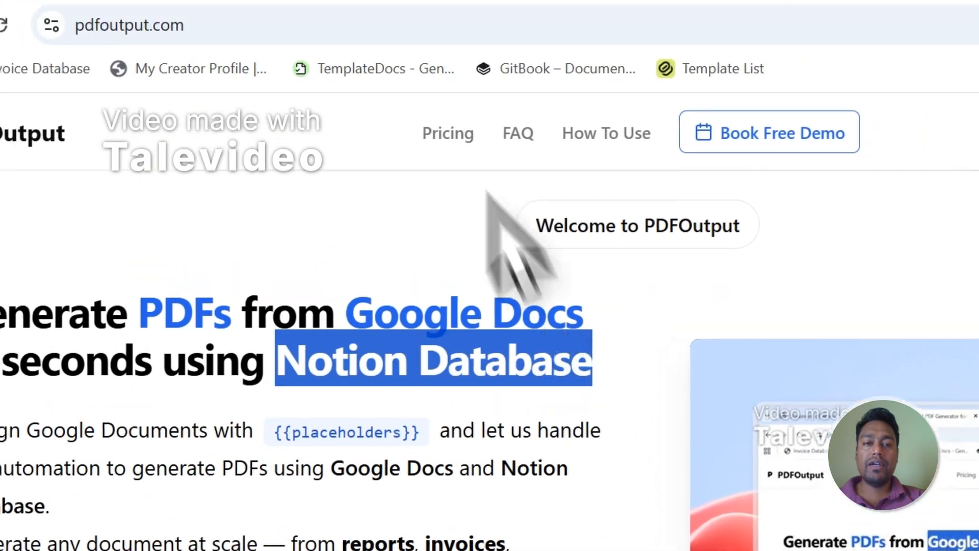
# - Revisit the Commission Agreement Form in Notion, and return to PDFOutput to read which document types it can generate
pyautogui.click(458, 99)
pyautogui.scroll(2, 586, 370)
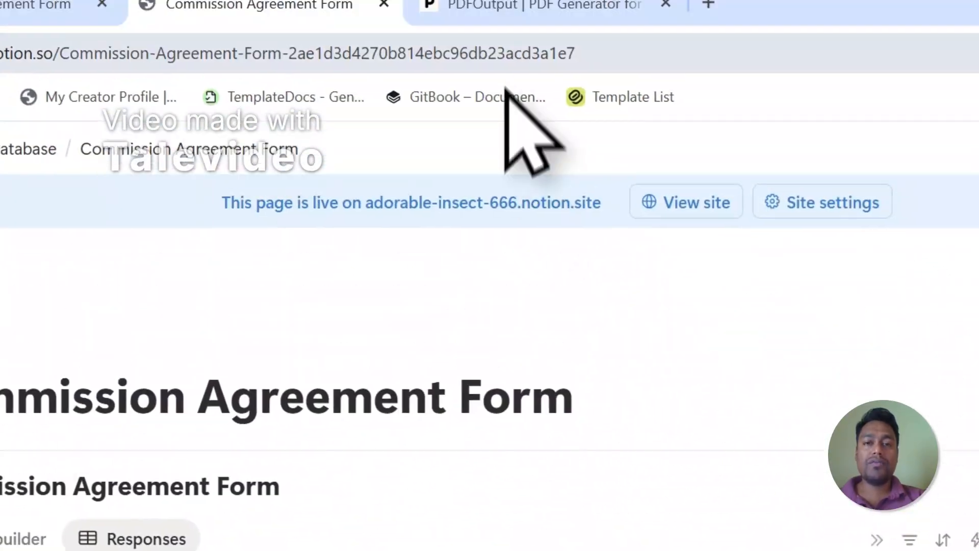
pyautogui.click(523, 121)
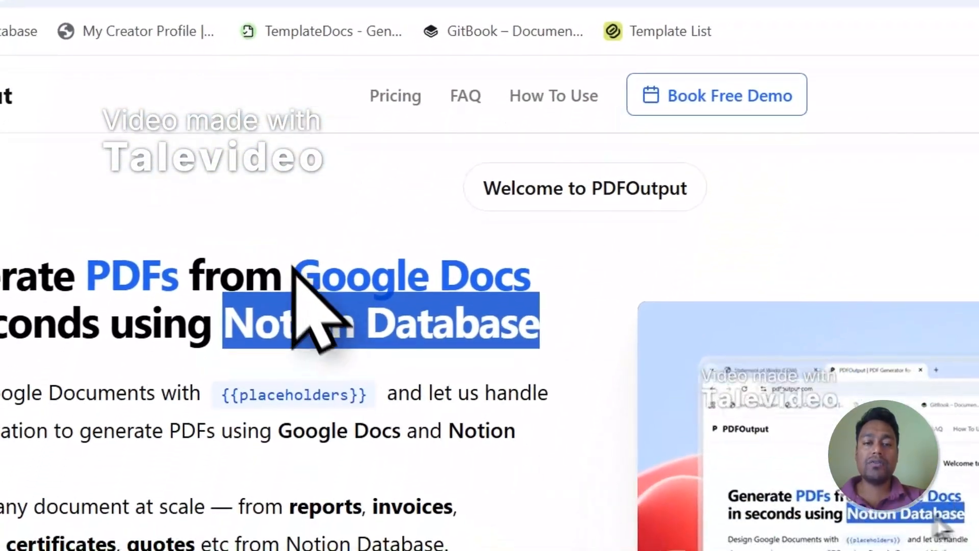
pyautogui.moveTo(284, 320); pyautogui.dragTo(525, 319)
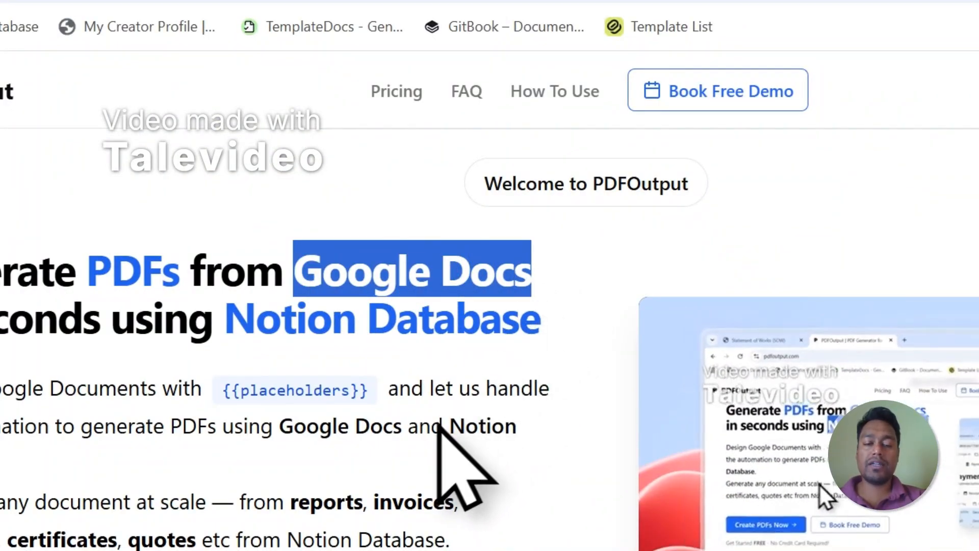
pyautogui.scroll(-2, 387, 420)
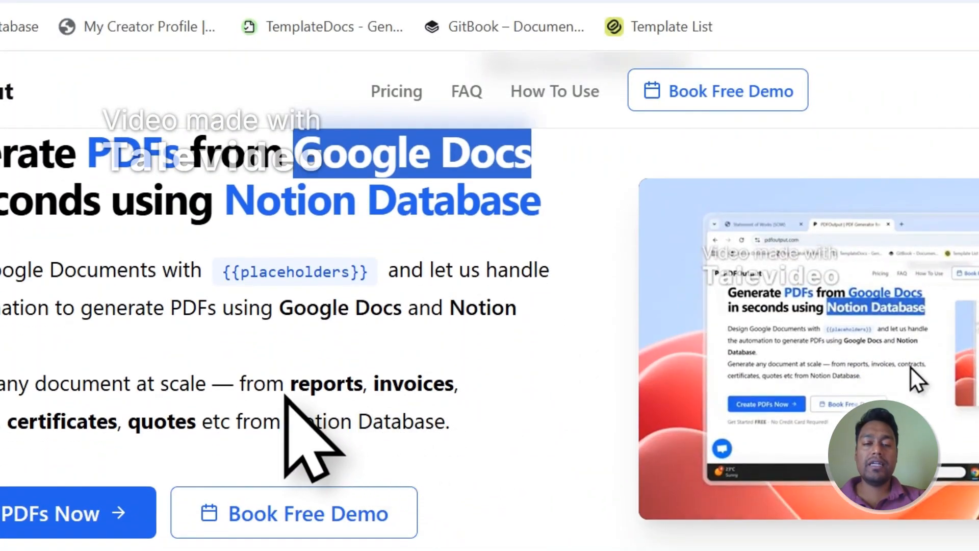
pyautogui.doubleClick(324, 388)
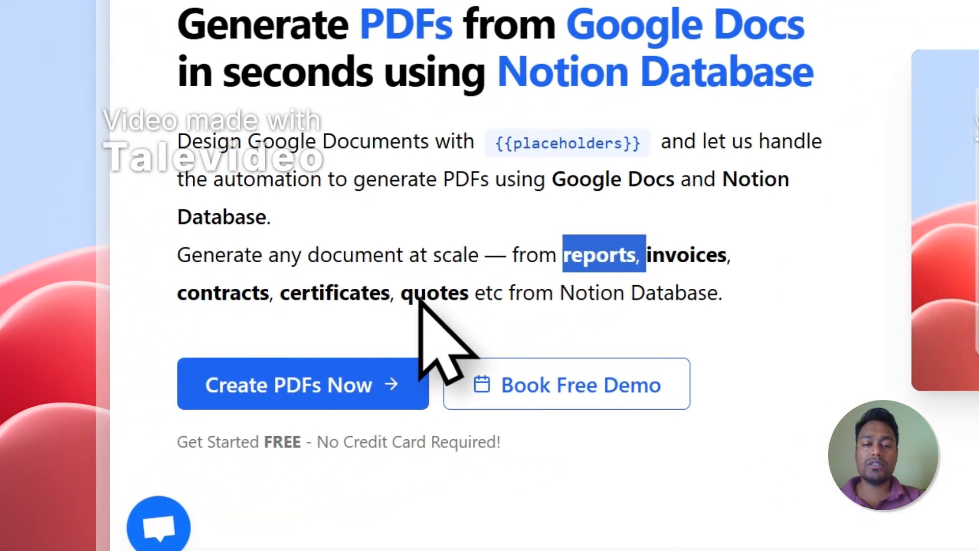
pyautogui.moveTo(467, 293); pyautogui.dragTo(473, 289)
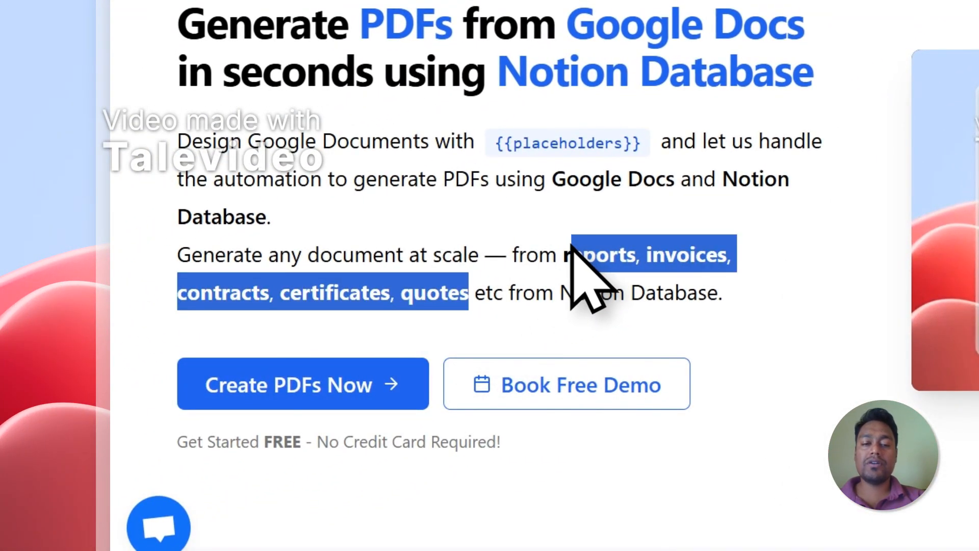
# - Start creating PDFs in PDFOutput and sign in with the Google account, approving the sign-in request
pyautogui.click(324, 383)
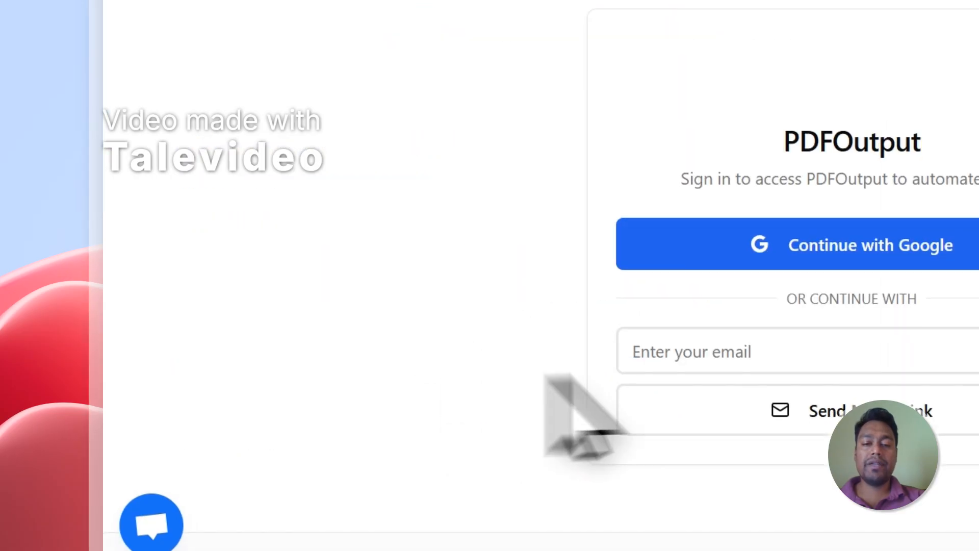
pyautogui.click(565, 179)
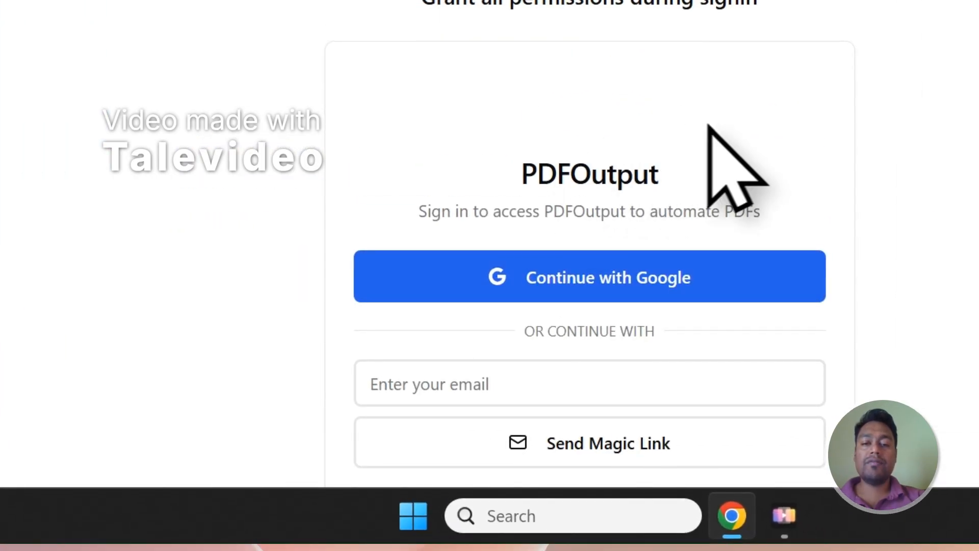
pyautogui.click(811, 205)
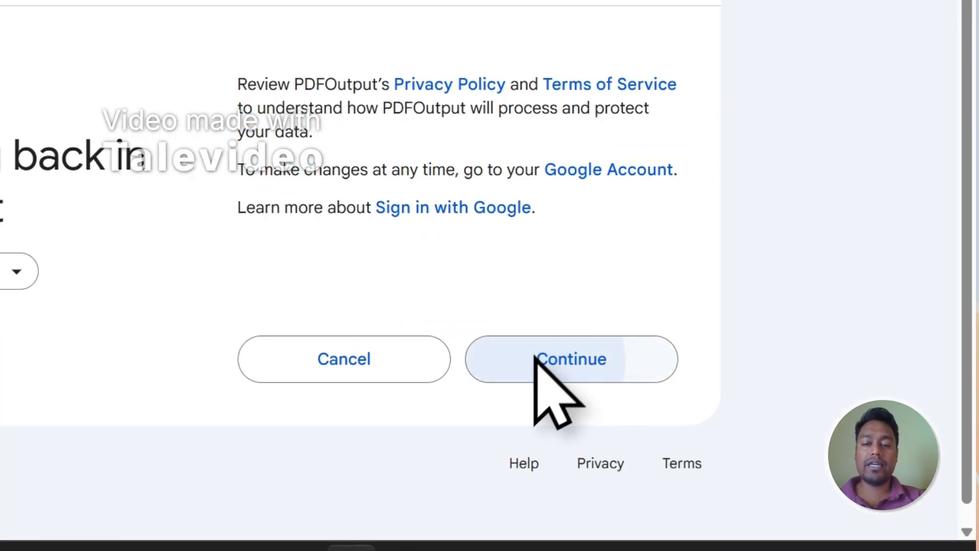
pyautogui.click(535, 358)
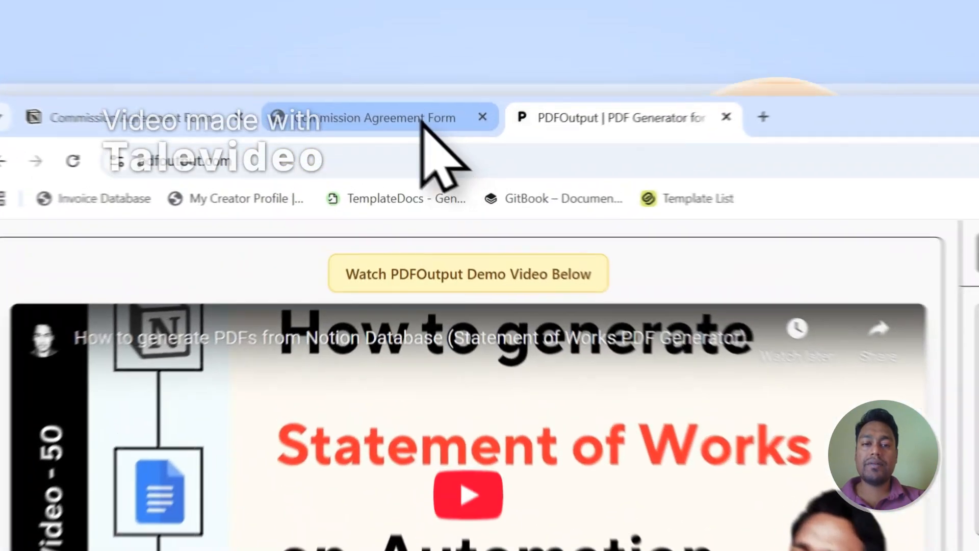
# - Glance at the Notion form page, and start adding a Notion database in Step 1 of PDFOutput
pyautogui.click(373, 74)
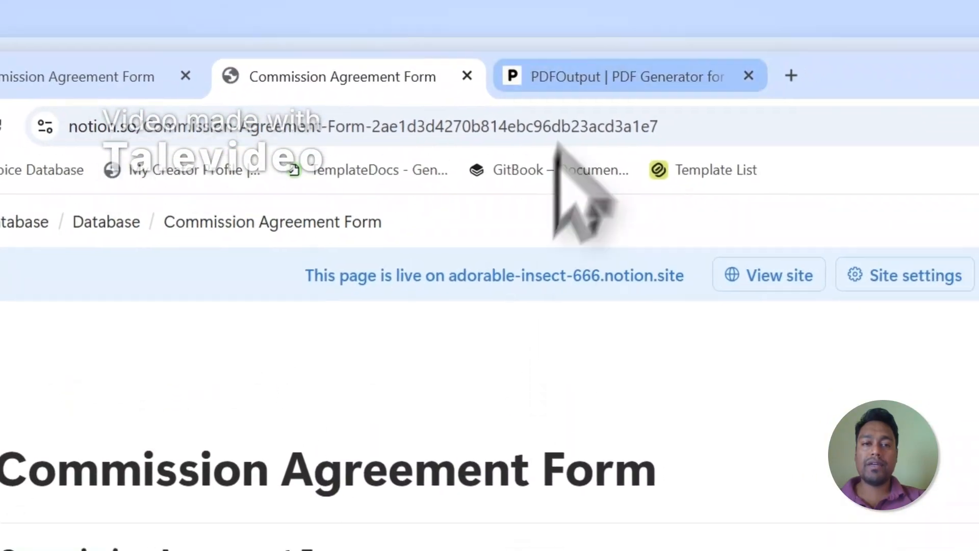
pyautogui.click(482, 74)
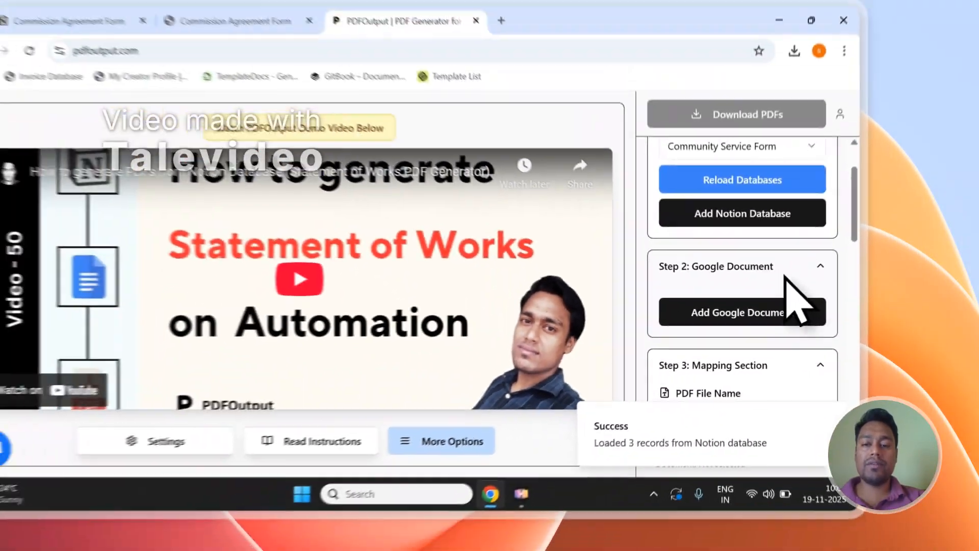
pyautogui.scroll(-5, 695, 230)
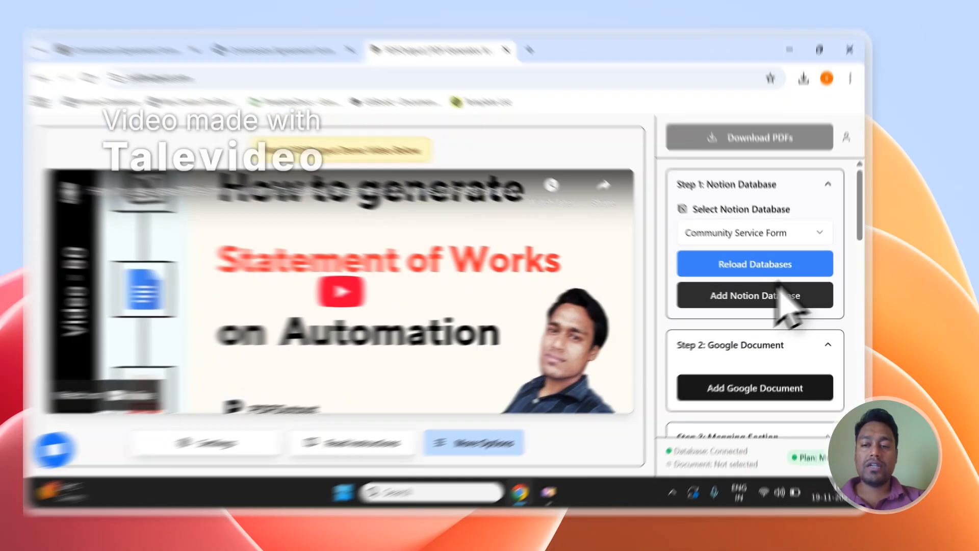
pyautogui.click(775, 298)
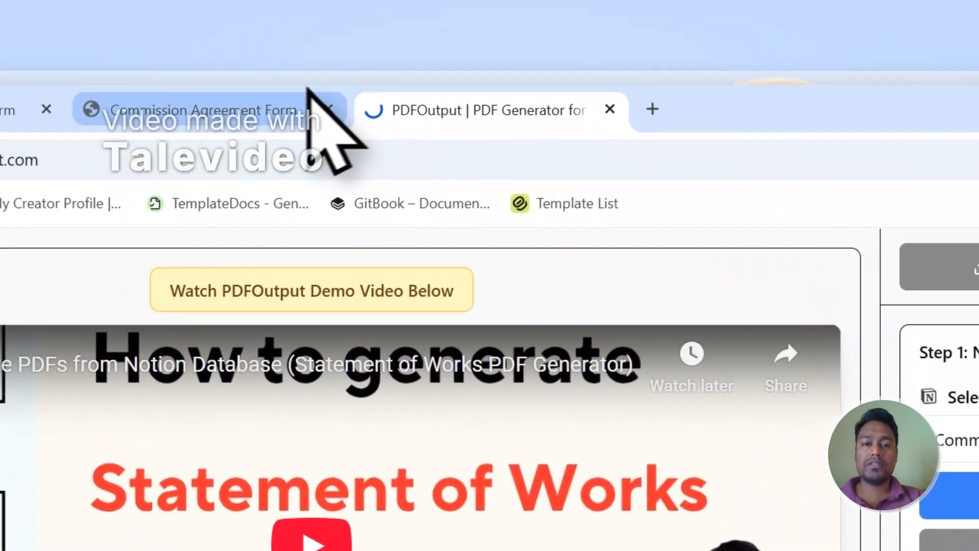
# - Switch to the Notion form page and copy its title, Commission Agreement Form
pyautogui.click(265, 105)
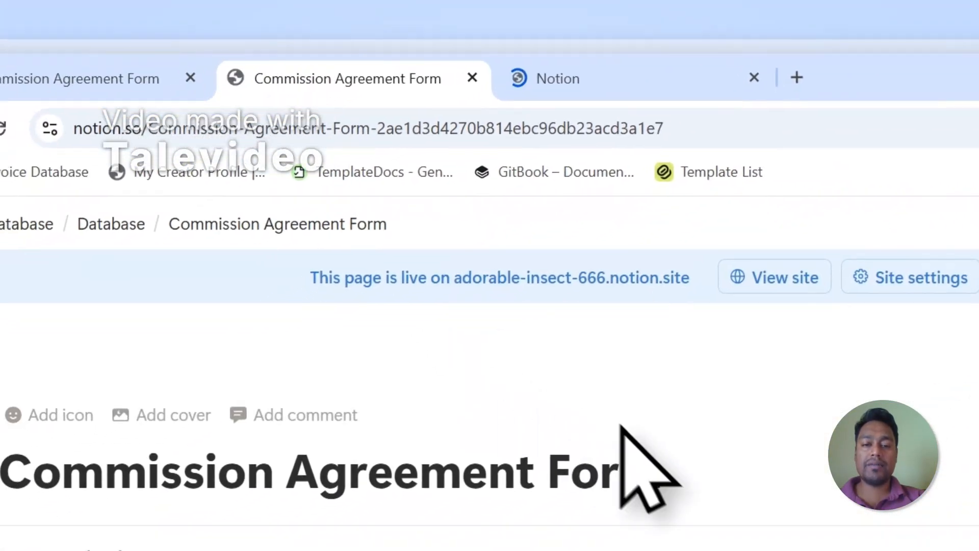
pyautogui.moveTo(679, 465); pyautogui.dragTo(46, 476)
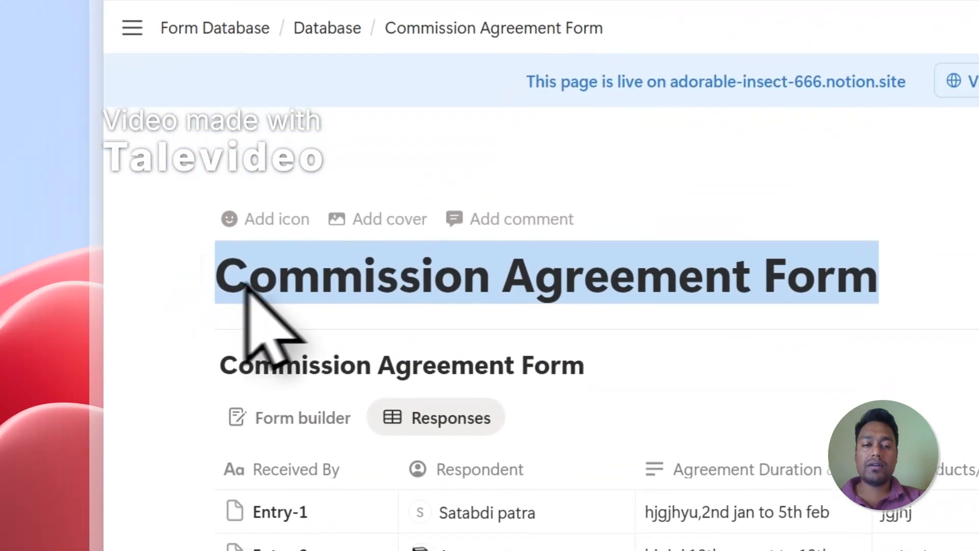
pyautogui.rightClick(103, 467)
pyautogui.click(350, 205)
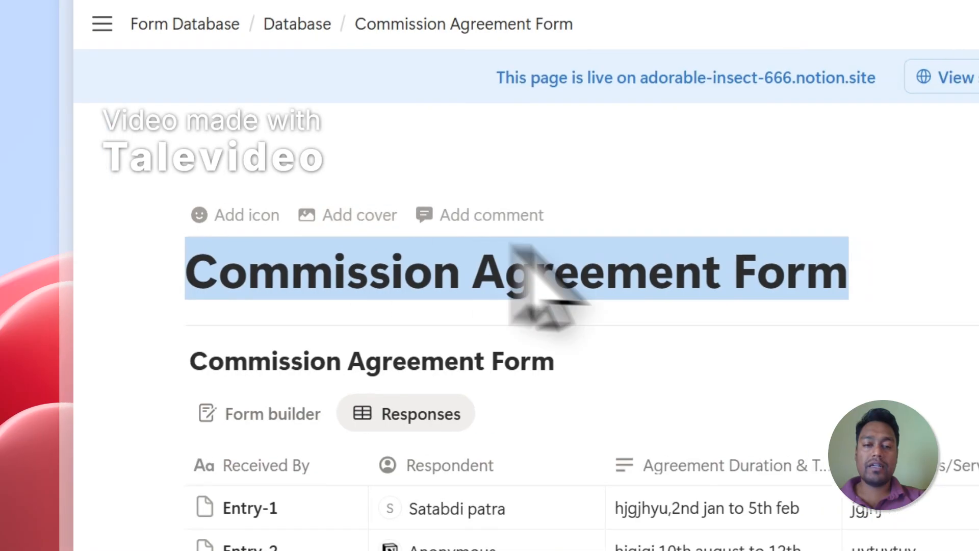
# - In the Notion connection request, search the pages for the copied title and add Commission Agreement Form from Form Database / Database
pyautogui.click(569, 76)
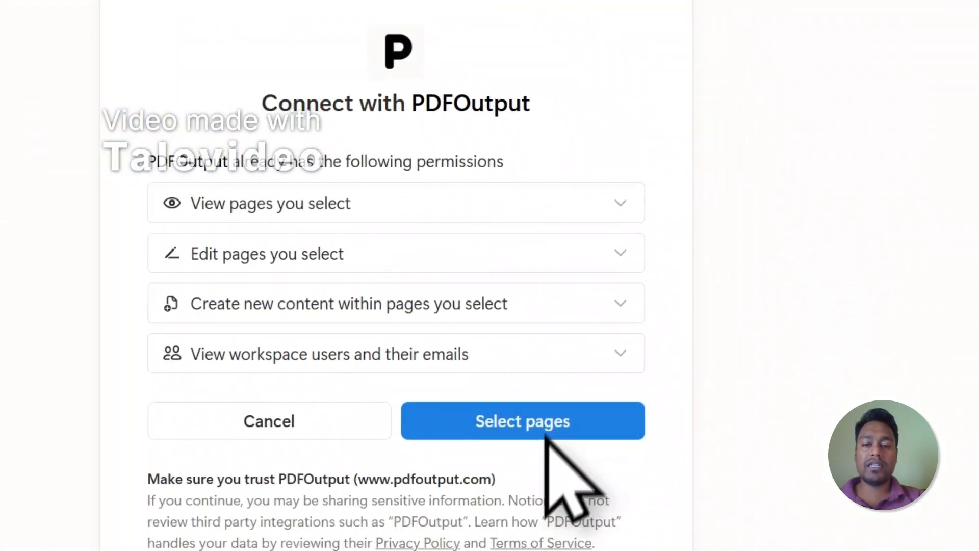
pyautogui.click(543, 434)
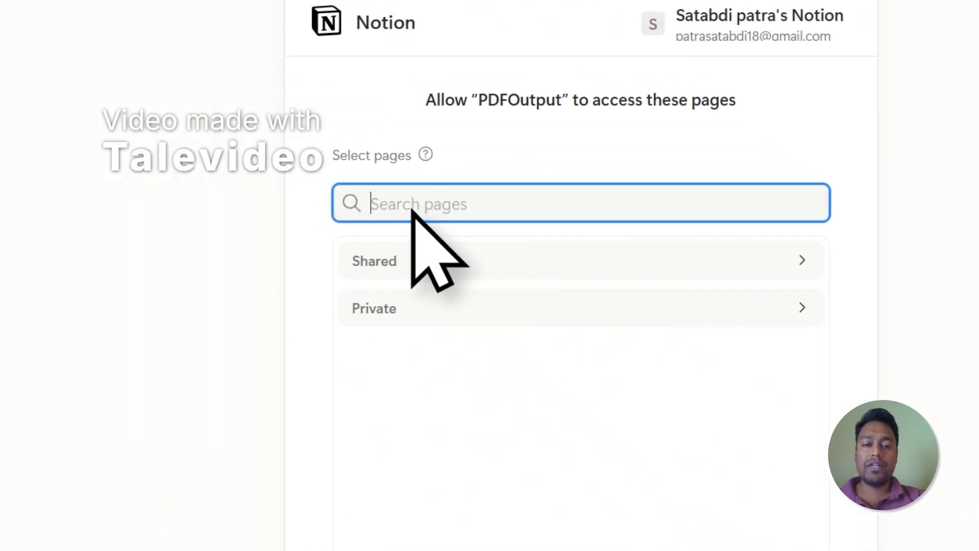
pyautogui.rightClick(413, 211)
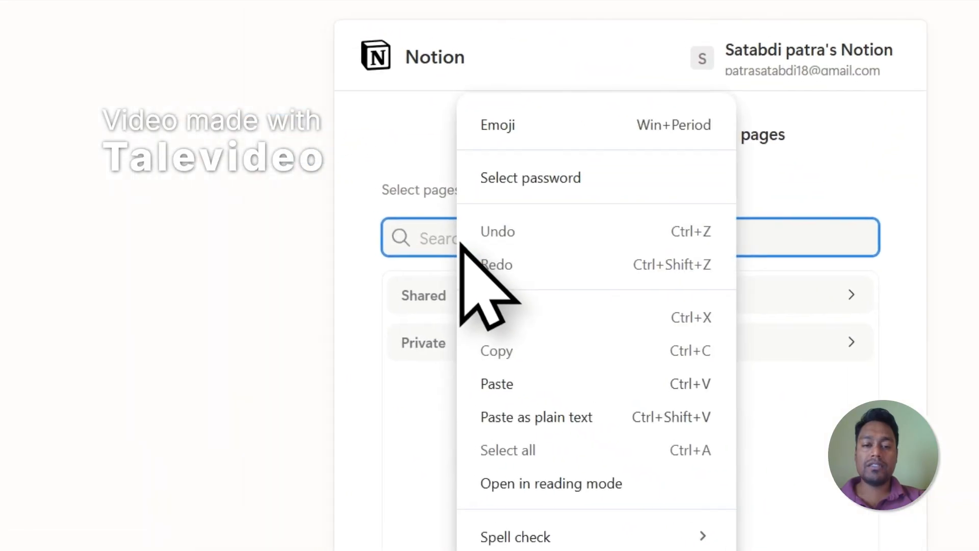
pyautogui.click(469, 362)
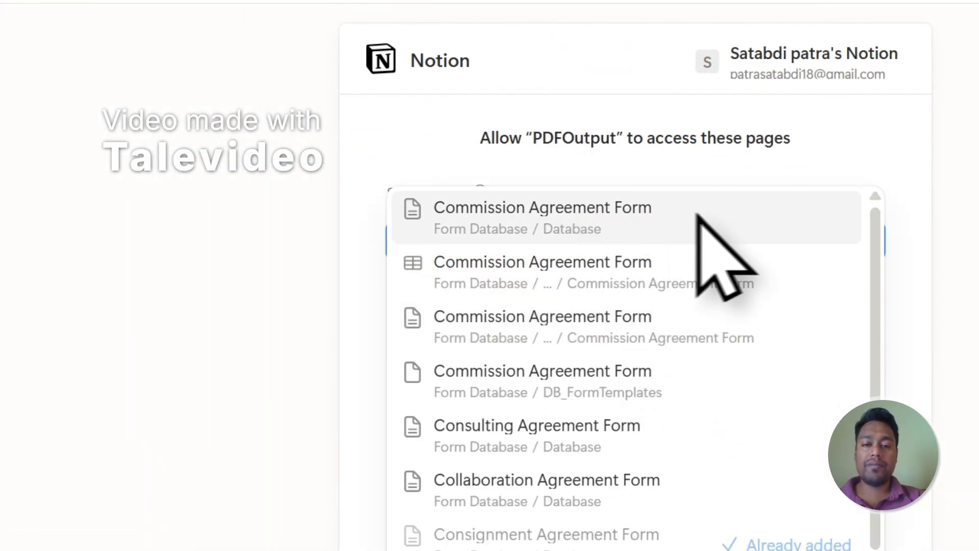
pyautogui.click(696, 211)
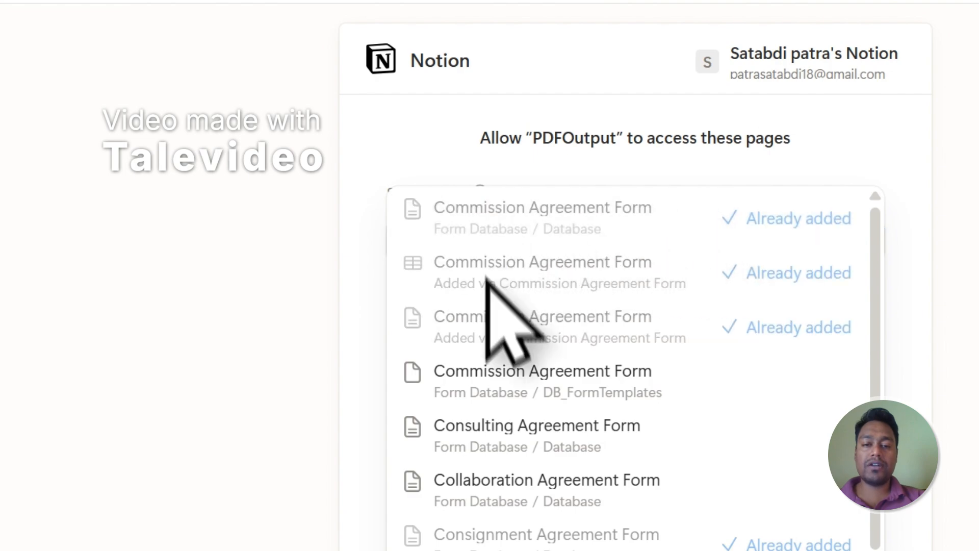
pyautogui.click(784, 152)
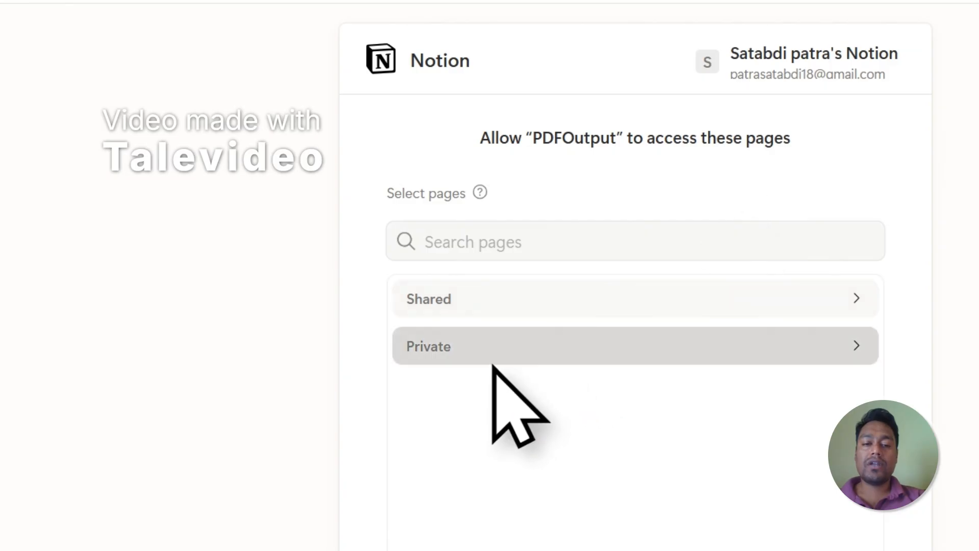
# - Review the manually selected and top-level pages in the list of pages PDFOutput may access
pyautogui.click(536, 345)
pyautogui.scroll(-2, 539, 334)
pyautogui.scroll(2, 541, 331)
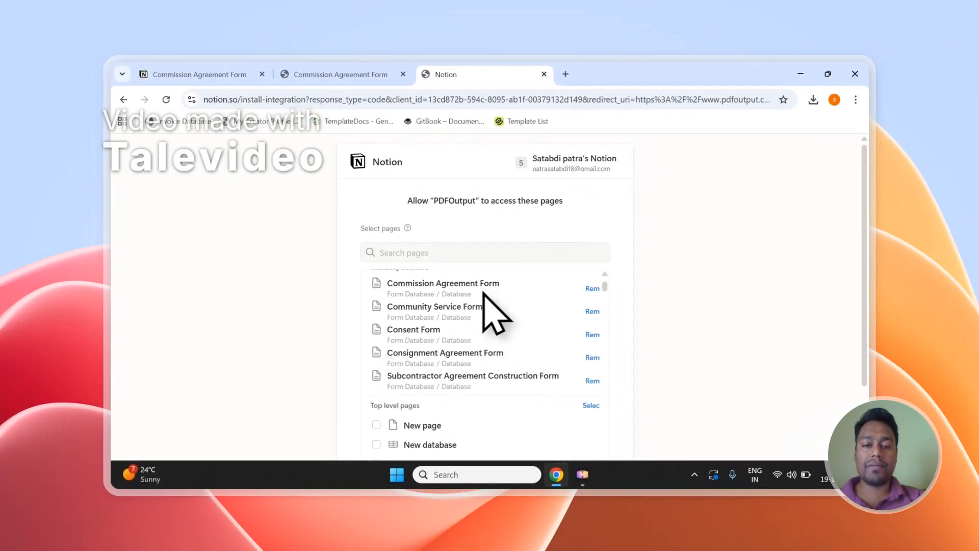
pyautogui.scroll(-2, 461, 306)
pyautogui.scroll(3, 458, 306)
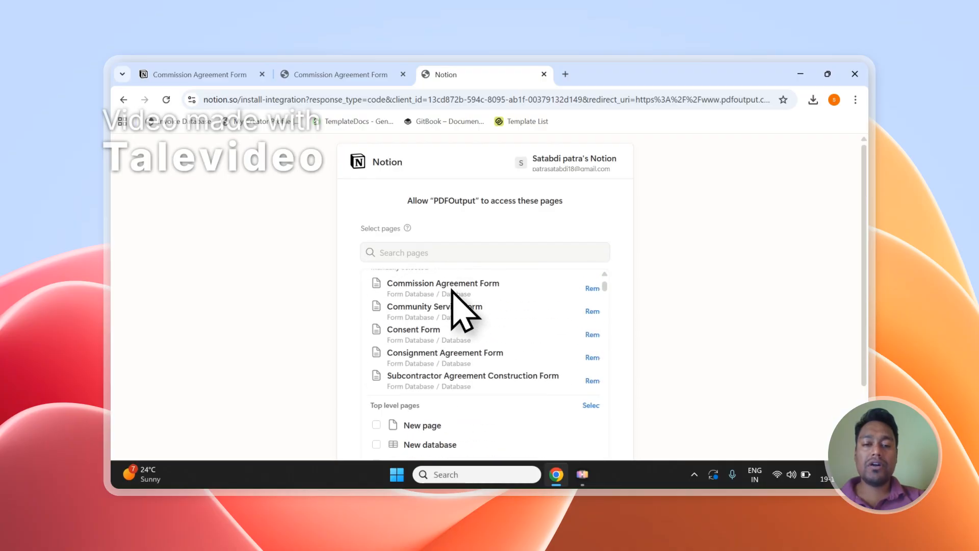
pyautogui.click(384, 253)
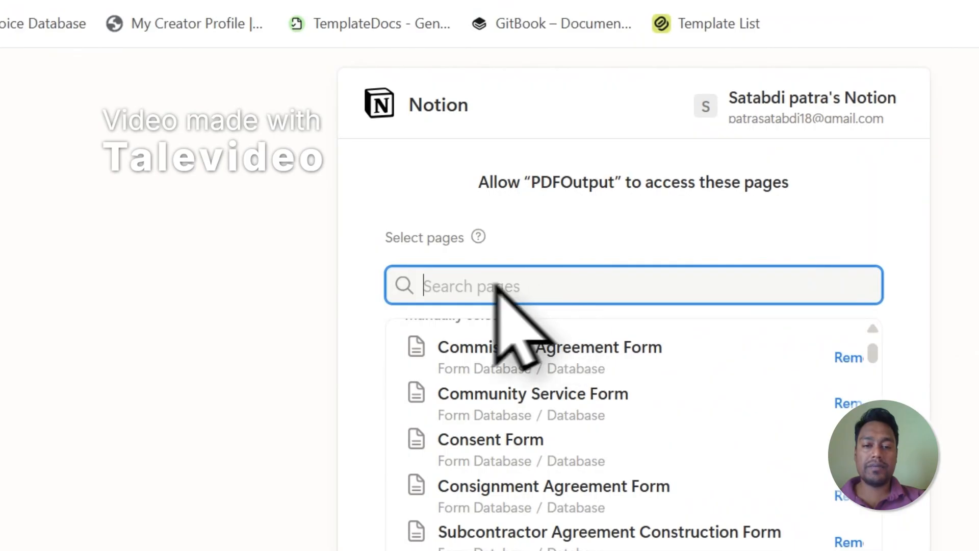
pyautogui.scroll(-5, 510, 326)
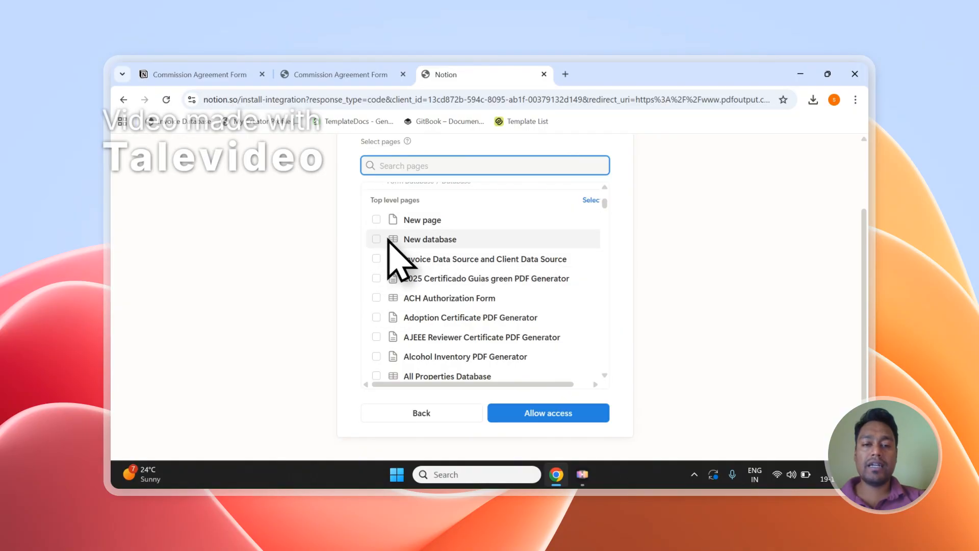
pyautogui.scroll(3, 472, 275)
pyautogui.scroll(-2, 474, 265)
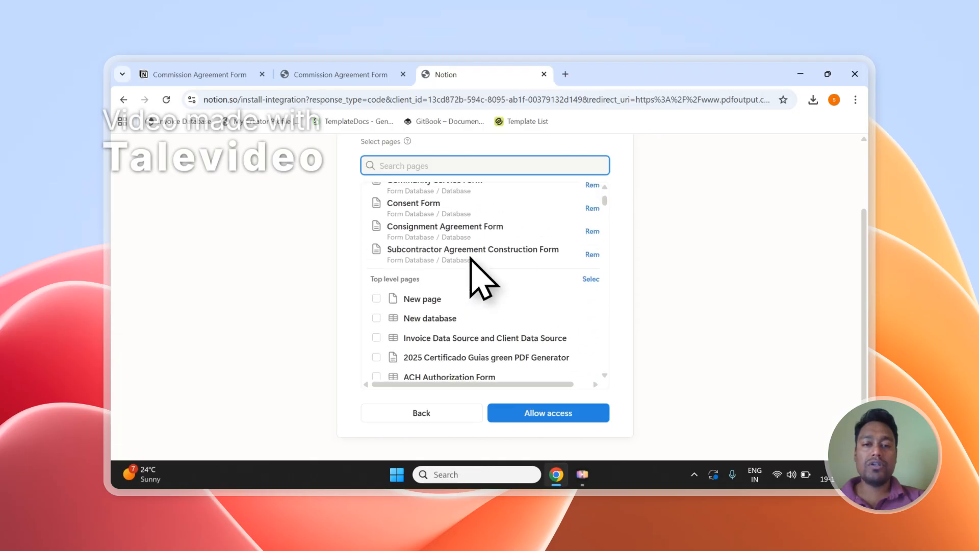
# - Check the selected pages against the Commission Agreement Form page in Notion, and allow PDFOutput to access them
pyautogui.scroll(2, 566, 250)
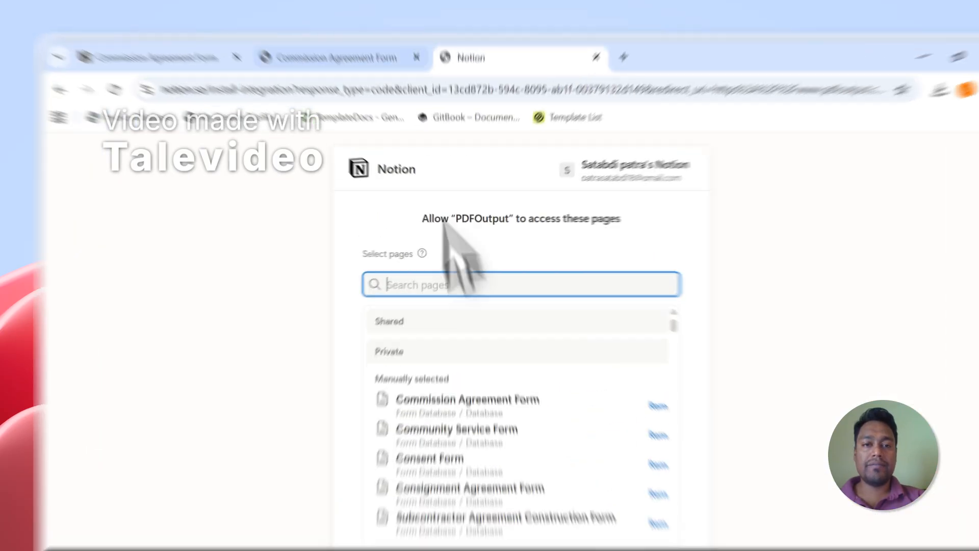
pyautogui.click(378, 75)
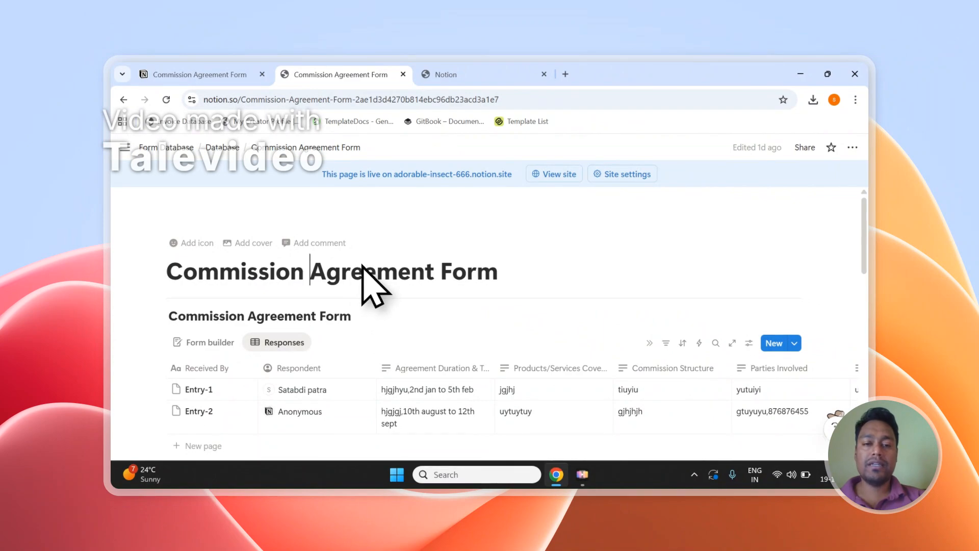
pyautogui.click(446, 75)
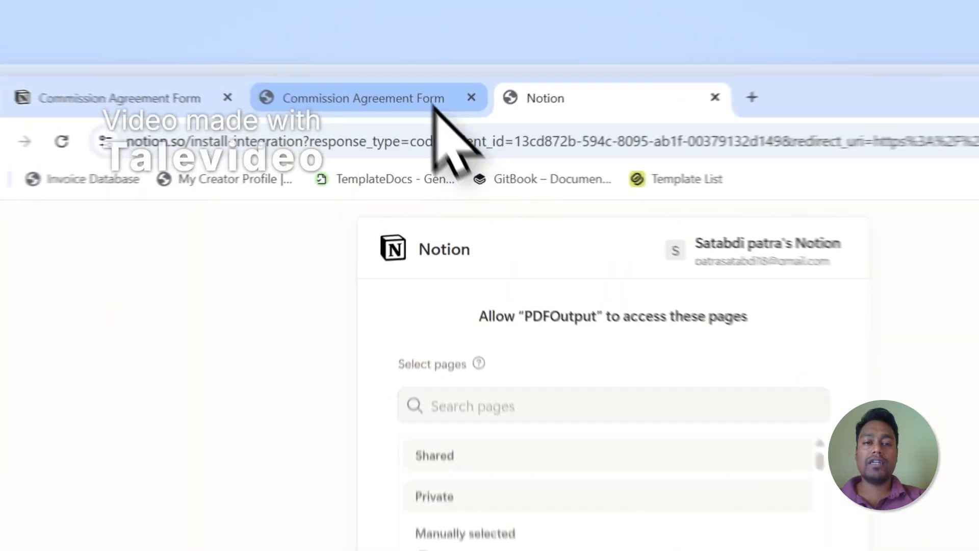
pyautogui.click(377, 76)
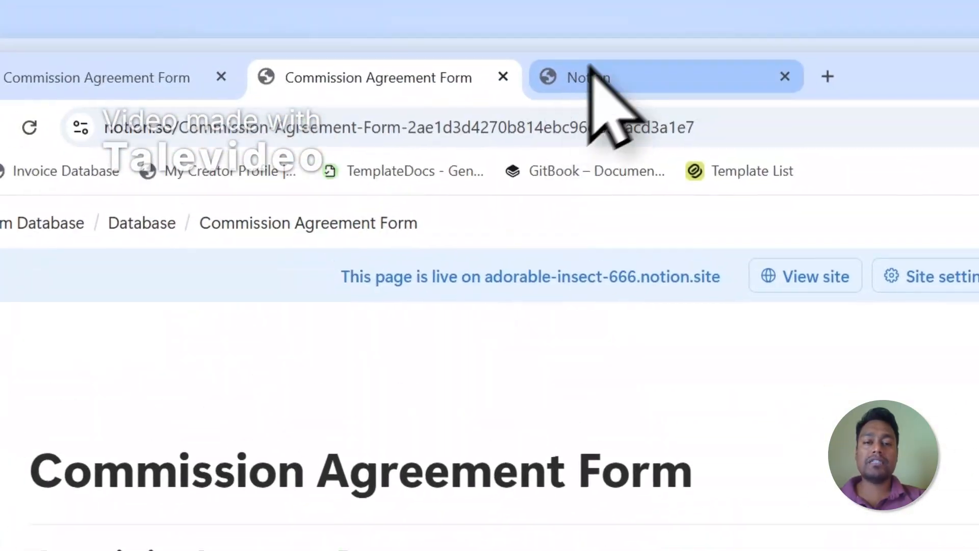
pyautogui.click(592, 77)
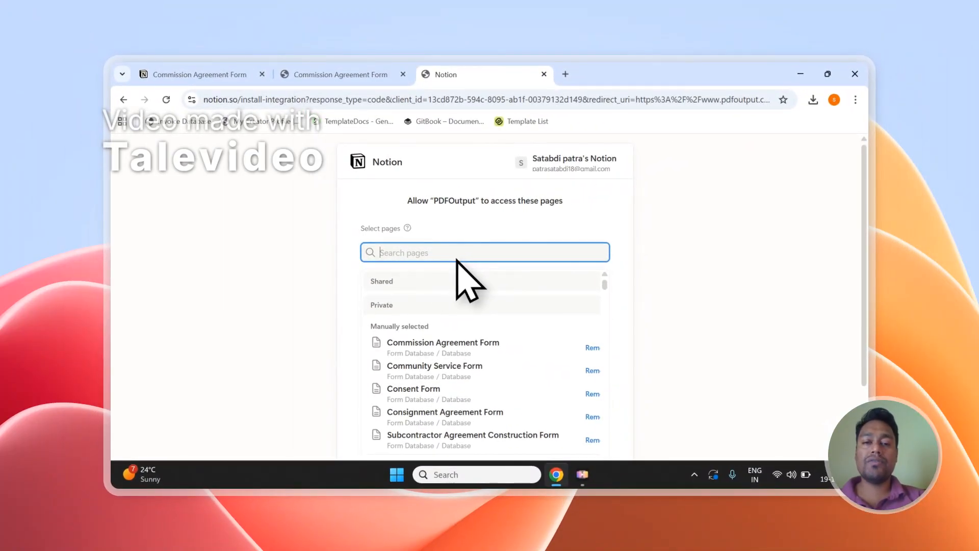
pyautogui.scroll(-2, 460, 255)
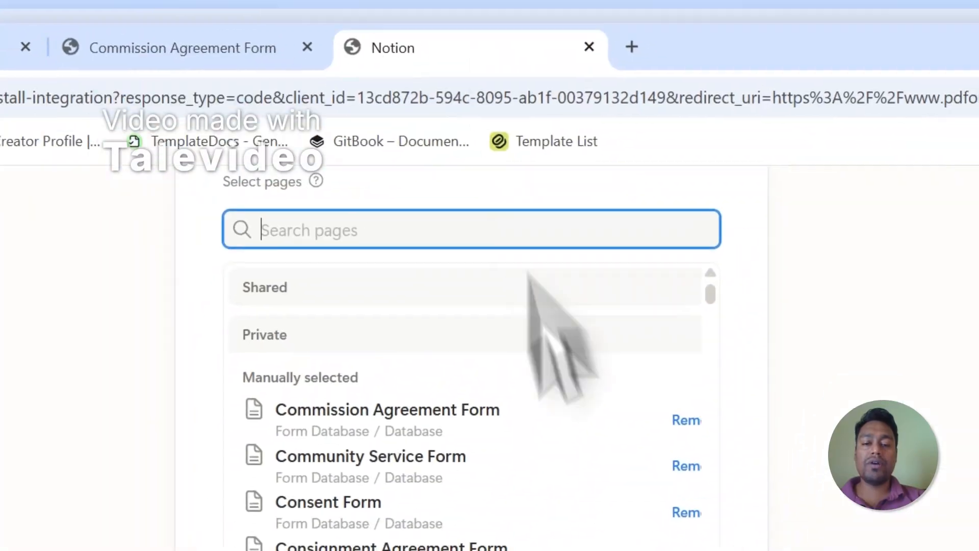
pyautogui.click(524, 437)
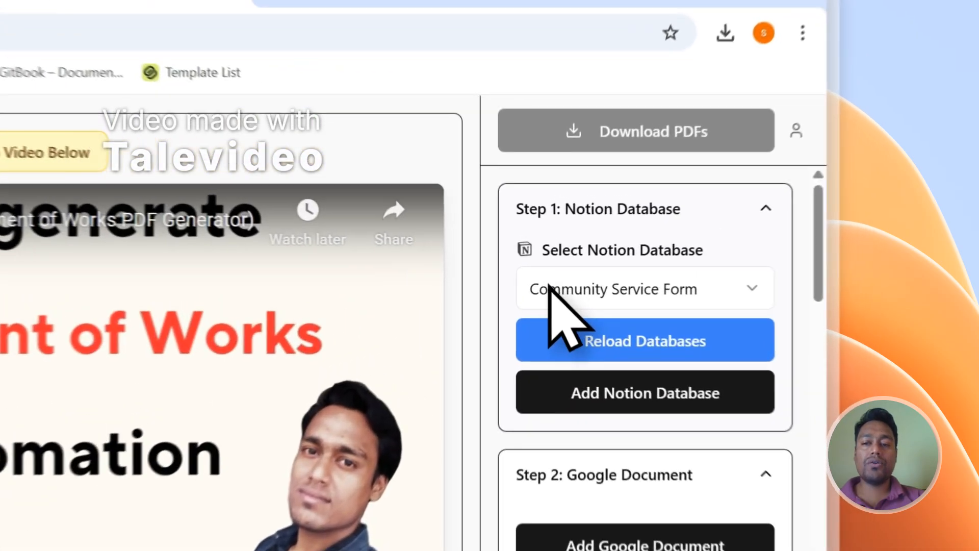
# - Look for Commission Agreement Form in the Step 1 list of Notion databases, reload the databases, and check the list again
pyautogui.click(718, 241)
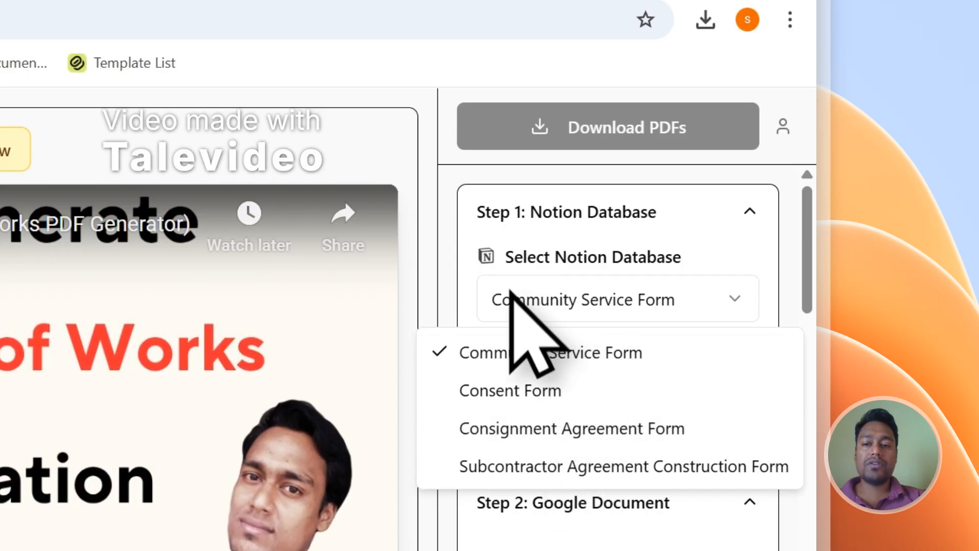
pyautogui.click(510, 290)
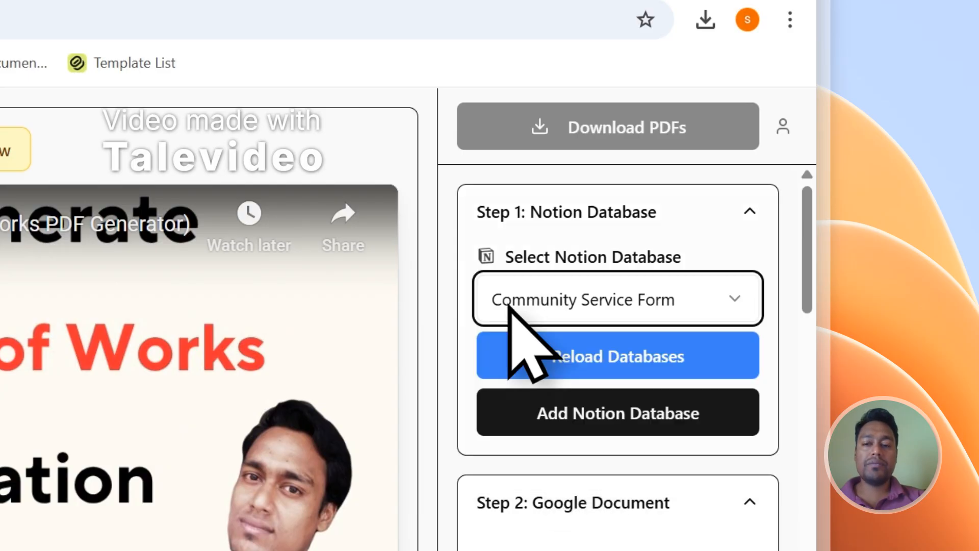
pyautogui.click(571, 372)
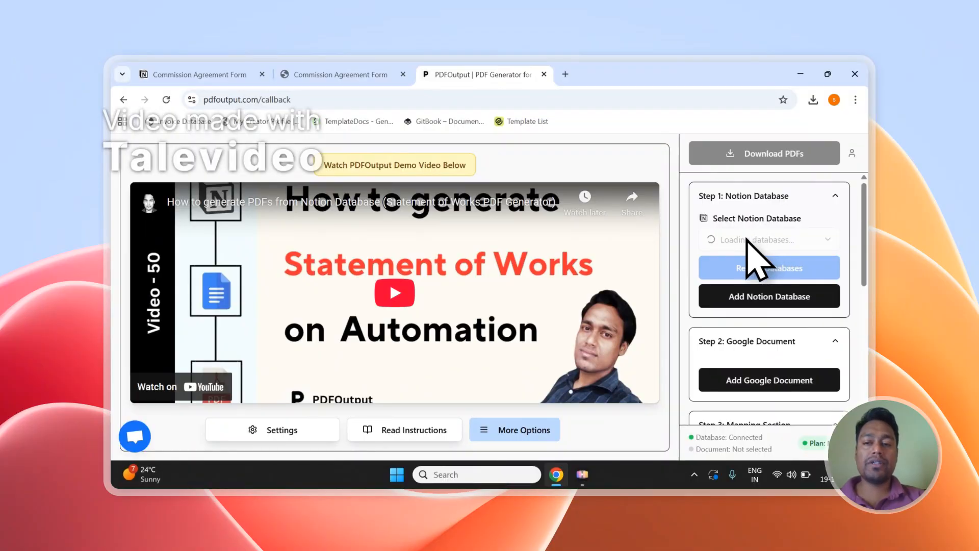
pyautogui.click(744, 239)
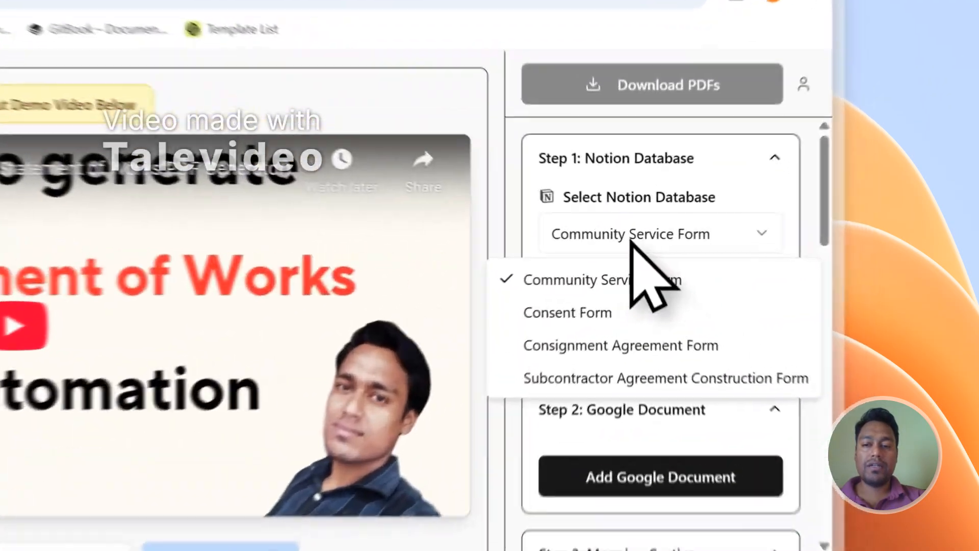
pyautogui.click(745, 245)
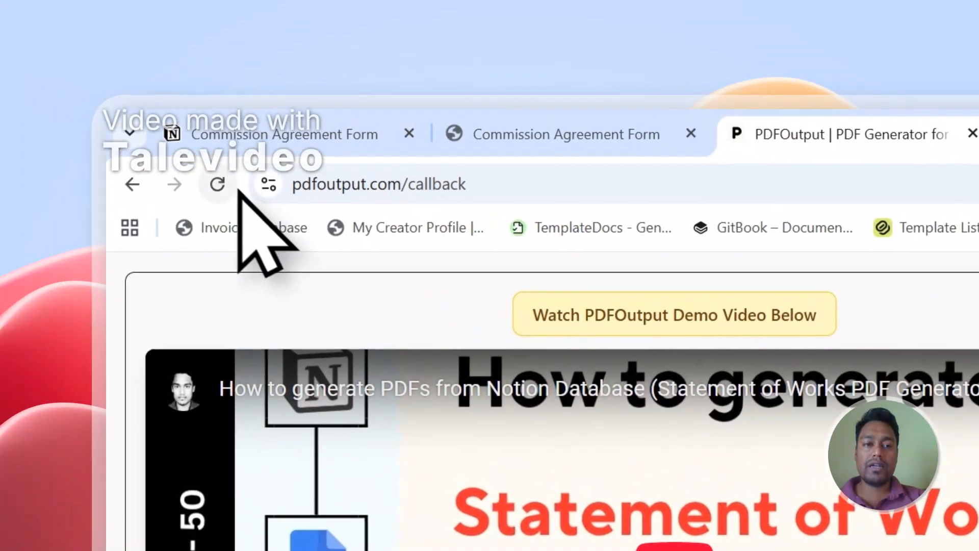
# - Refresh the PDFOutput page to load the Commission Agreement Form database, and check its properties in the mapping section
pyautogui.click(177, 175)
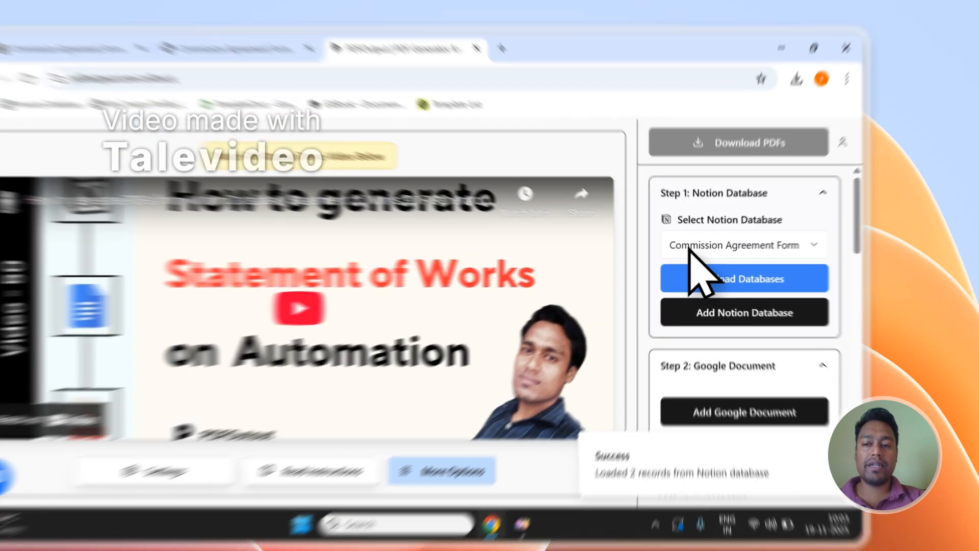
pyautogui.click(725, 241)
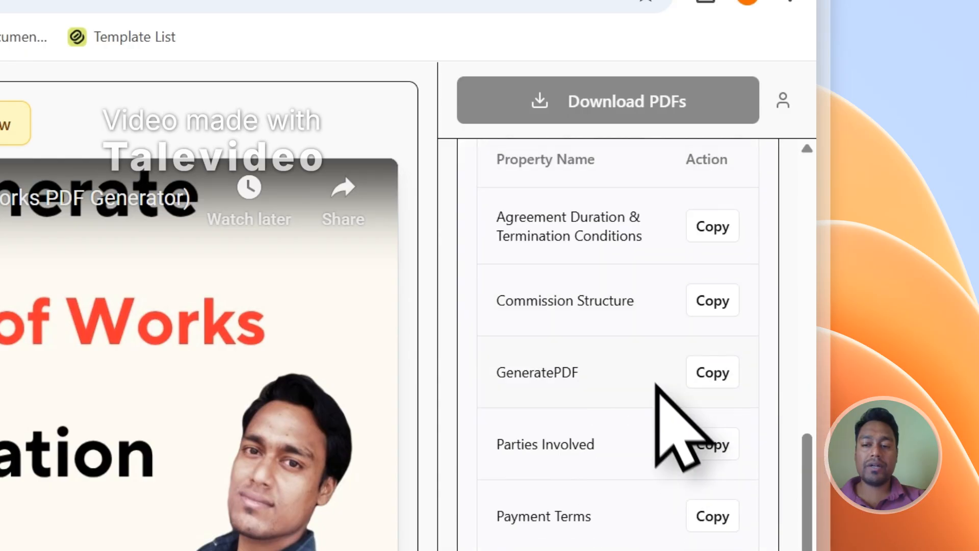
pyautogui.scroll(6, 651, 362)
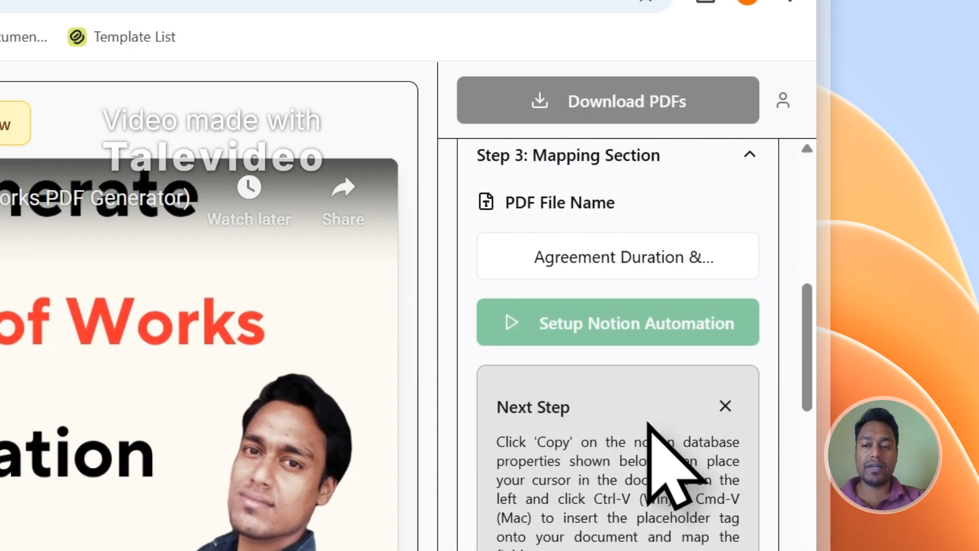
pyautogui.scroll(8, 650, 429)
pyautogui.click(614, 534)
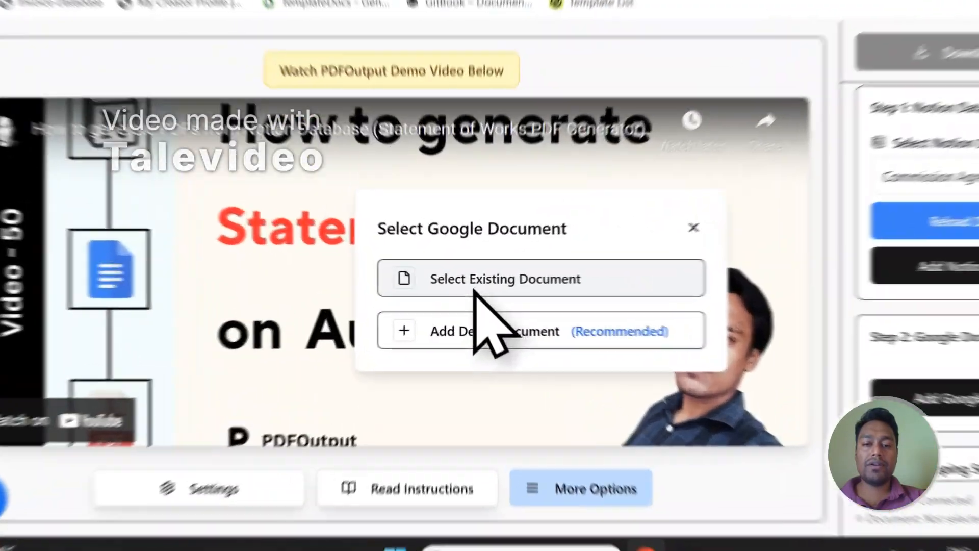
pyautogui.click(470, 305)
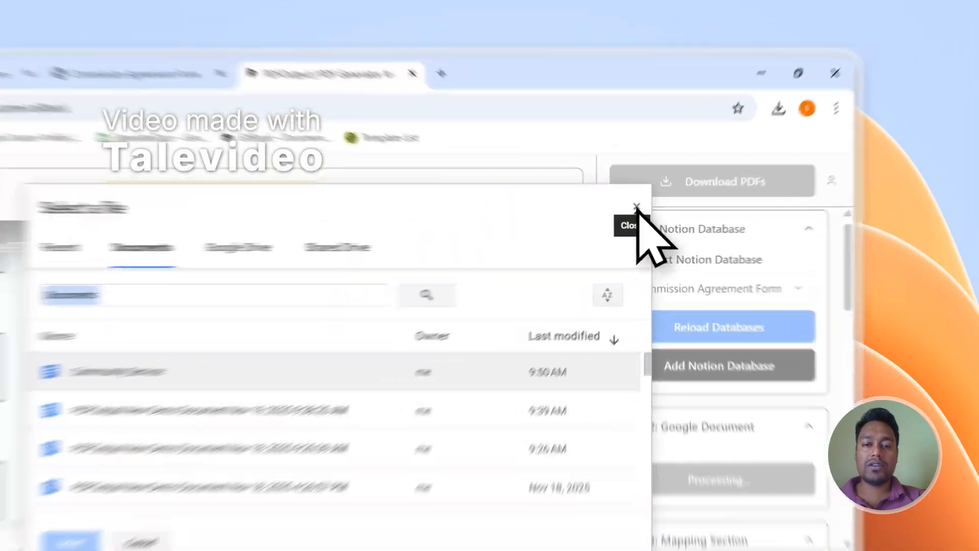
pyautogui.click(709, 173)
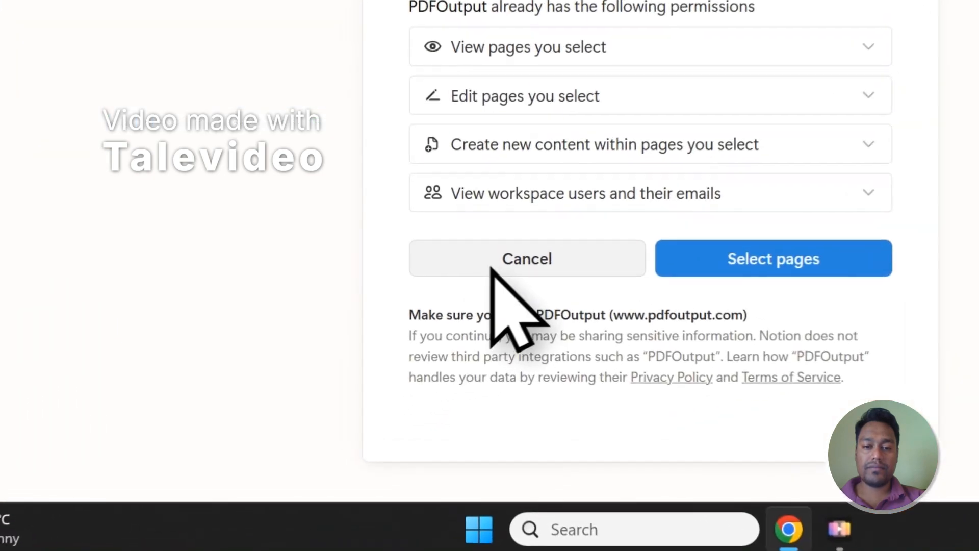
pyautogui.click(405, 338)
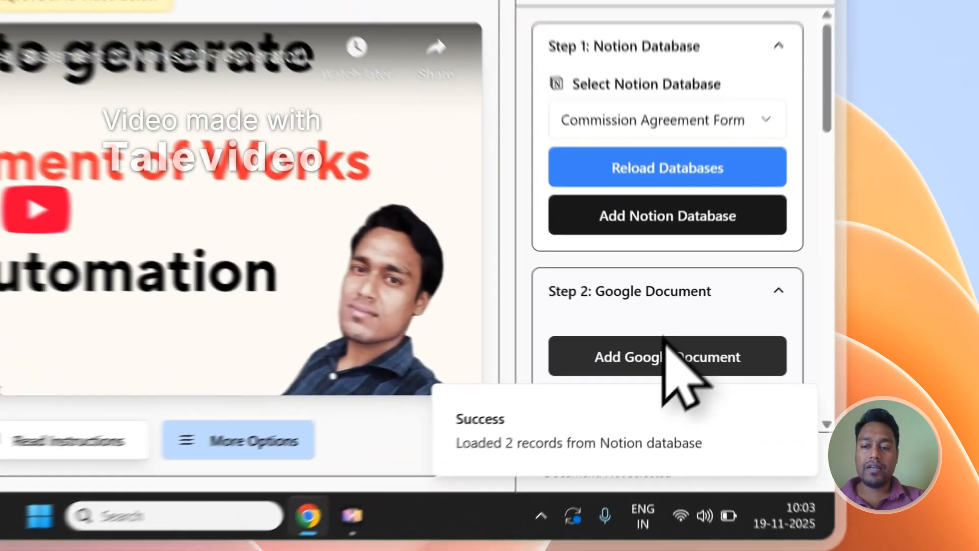
# - Add a demo document as the Google document in Step 2, and delete its introductory text above the Placeholders heading
pyautogui.click(774, 382)
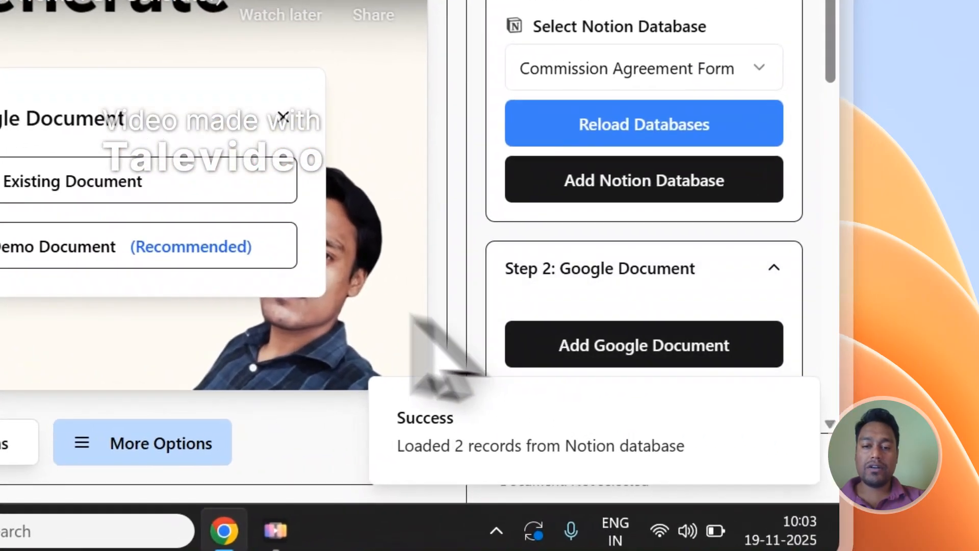
pyautogui.click(260, 237)
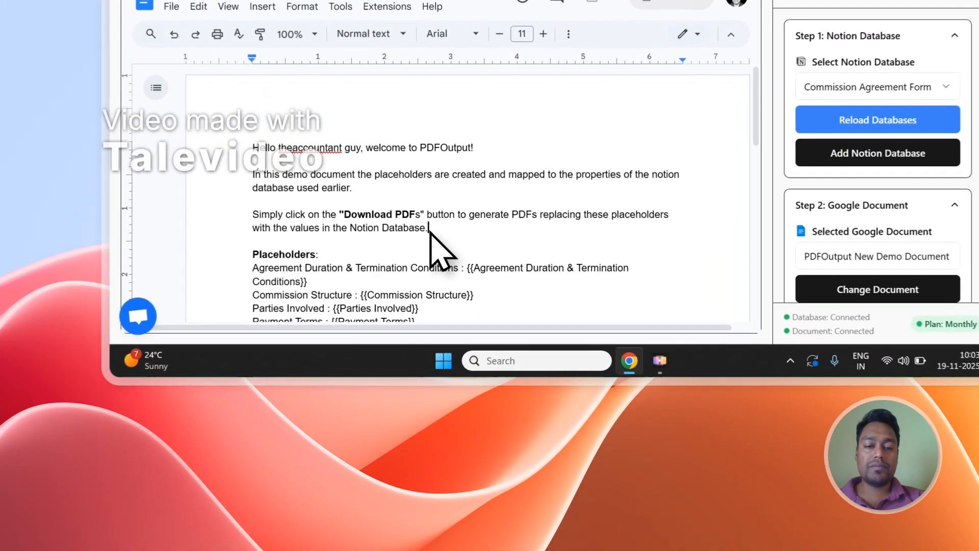
pyautogui.moveTo(383, 361); pyautogui.dragTo(222, 295)
pyautogui.press('BackSpace')
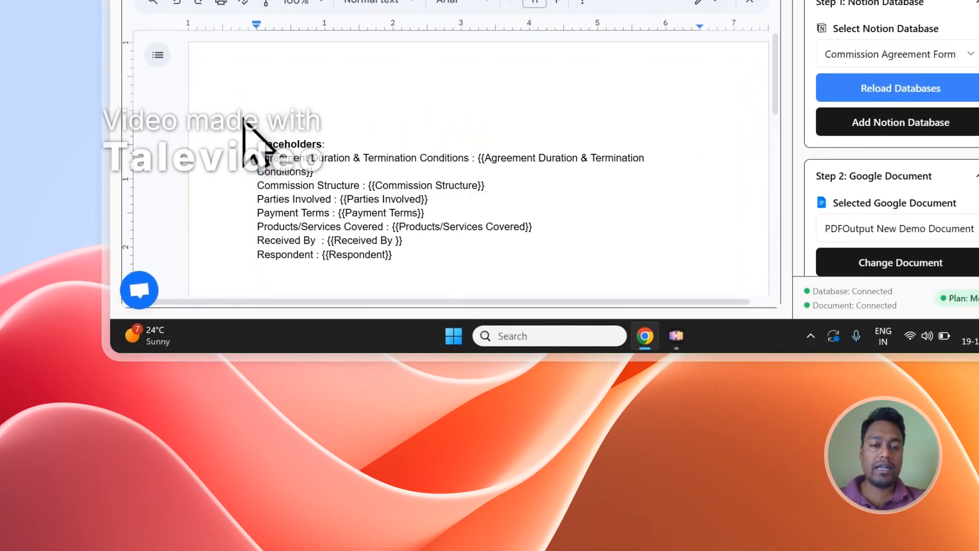
pyautogui.press('BackSpace')
pyautogui.press('BackSpace')
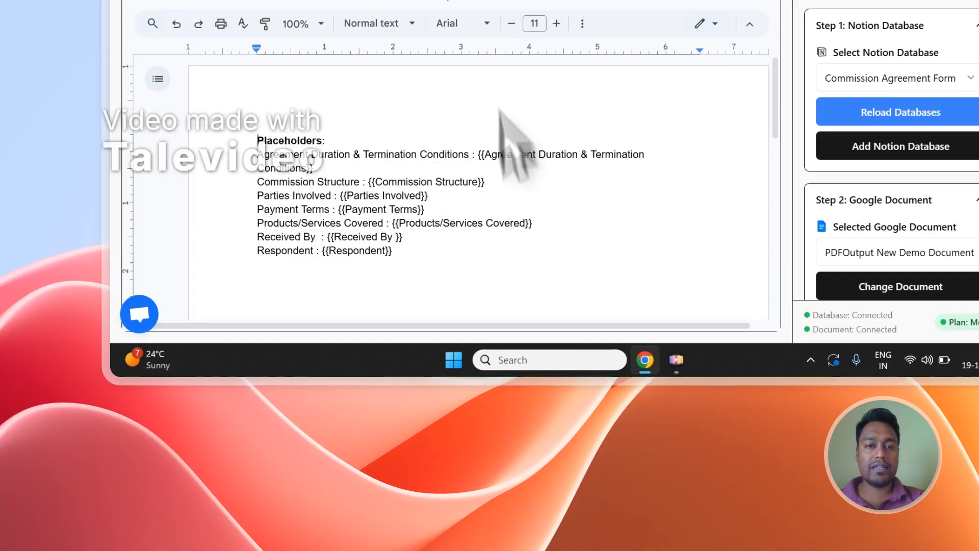
# - Compare the document's placeholders, such as {{Commission Structure}}, with the response columns of the Notion form
pyautogui.click(443, 95)
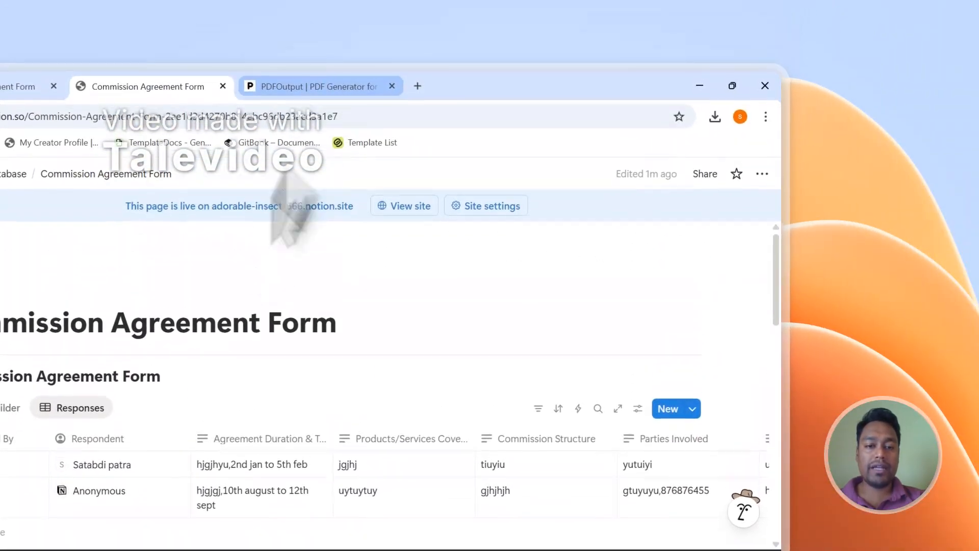
pyautogui.click(306, 87)
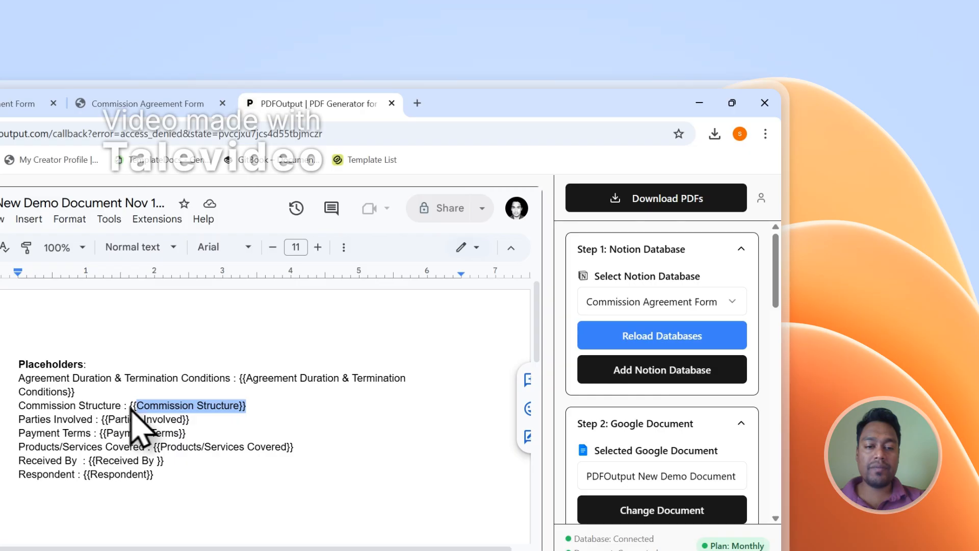
pyautogui.click(158, 103)
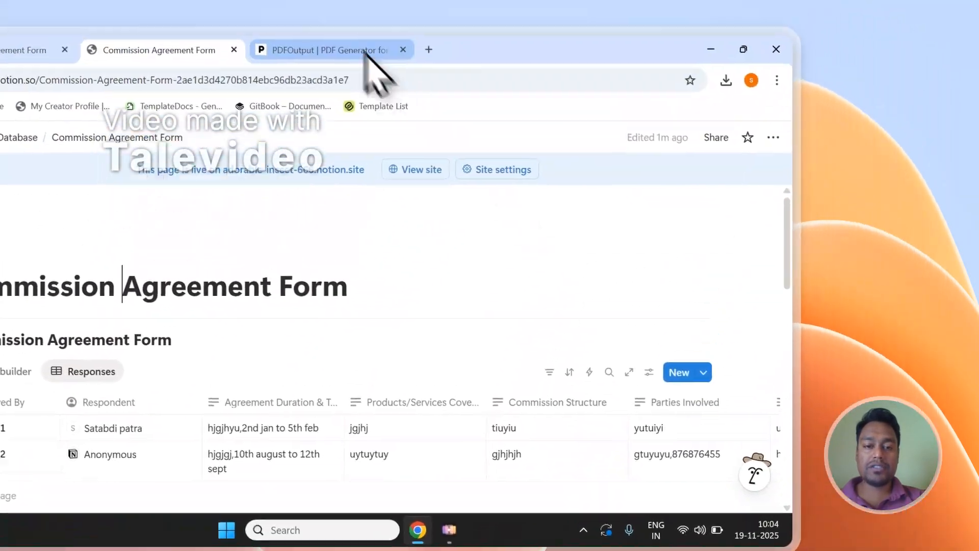
pyautogui.click(499, 94)
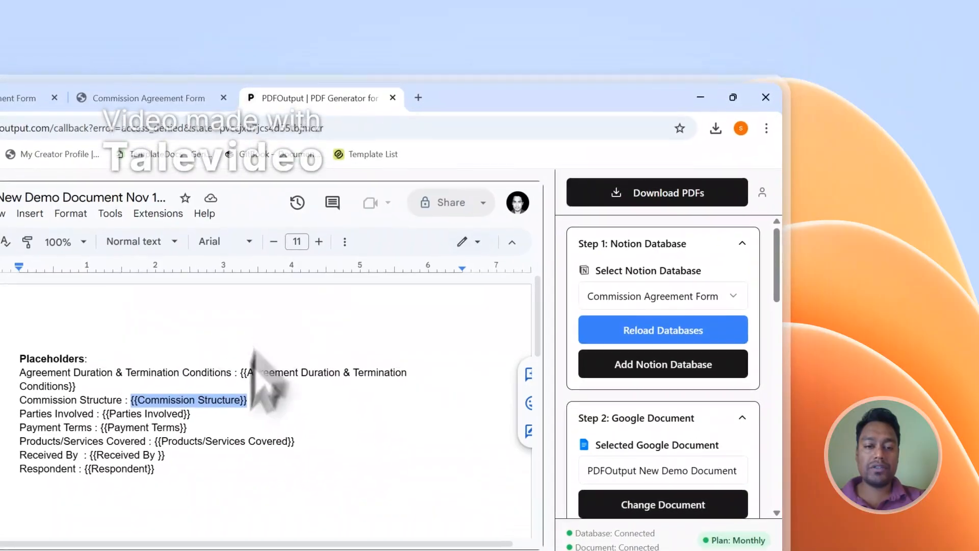
pyautogui.scroll(-1, 214, 417)
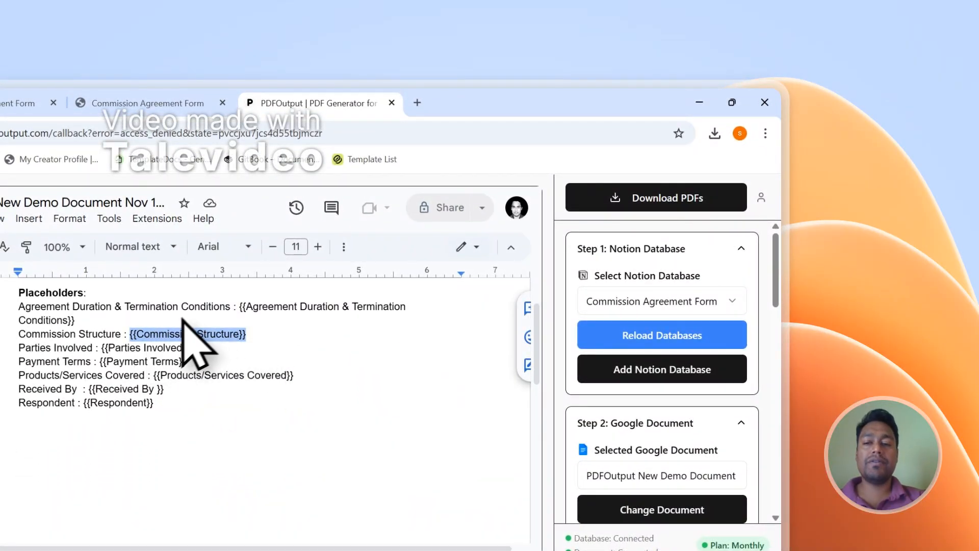
pyautogui.moveTo(237, 320); pyautogui.dragTo(246, 335)
# - Check the response columns on the Notion form page, and set the PDF file name in Step 3 to the Received By property
pyautogui.scroll(-5, 690, 387)
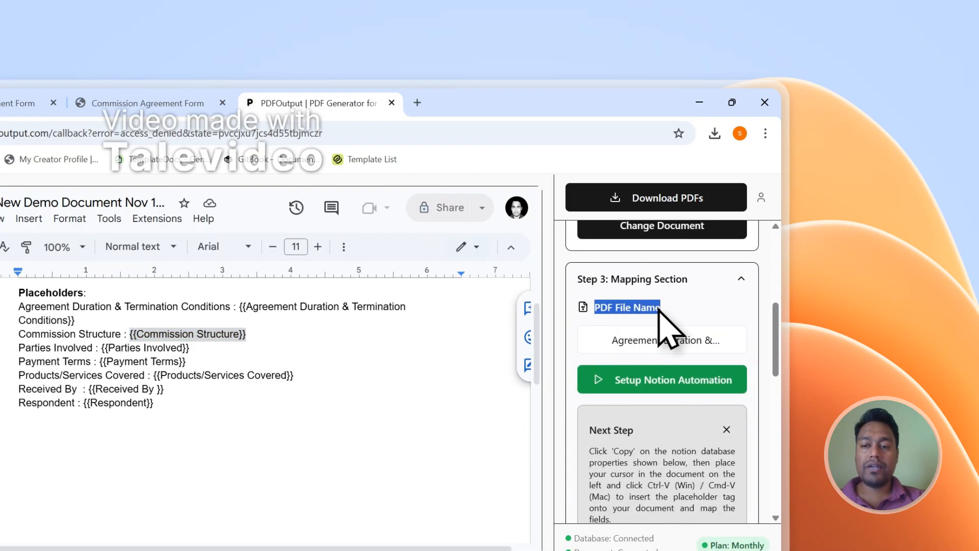
pyautogui.click(168, 103)
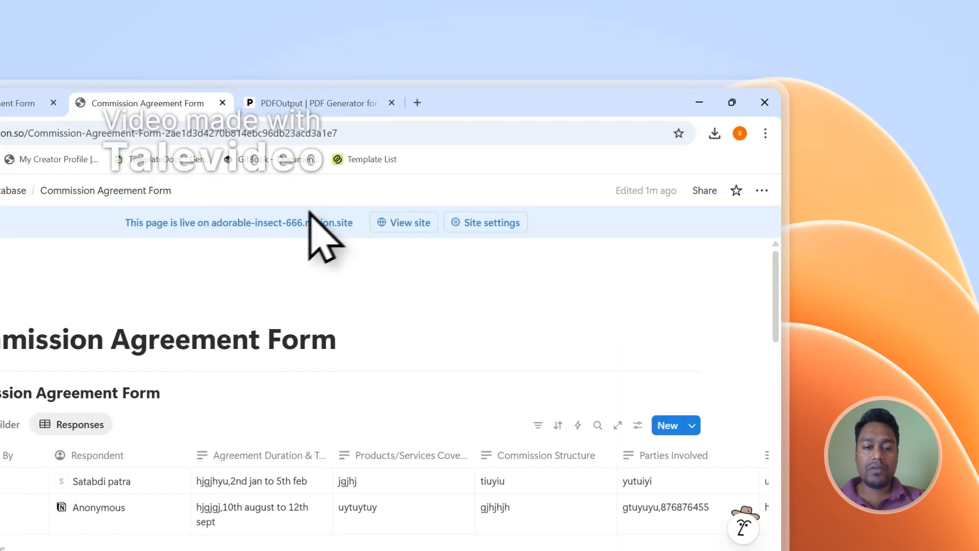
pyautogui.scroll(-2, 311, 321)
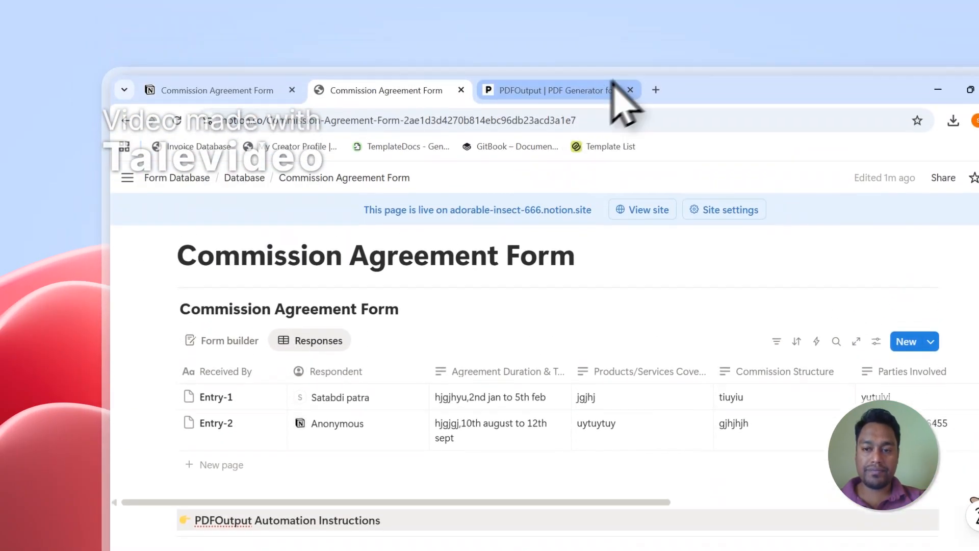
pyautogui.click(620, 88)
pyautogui.click(622, 281)
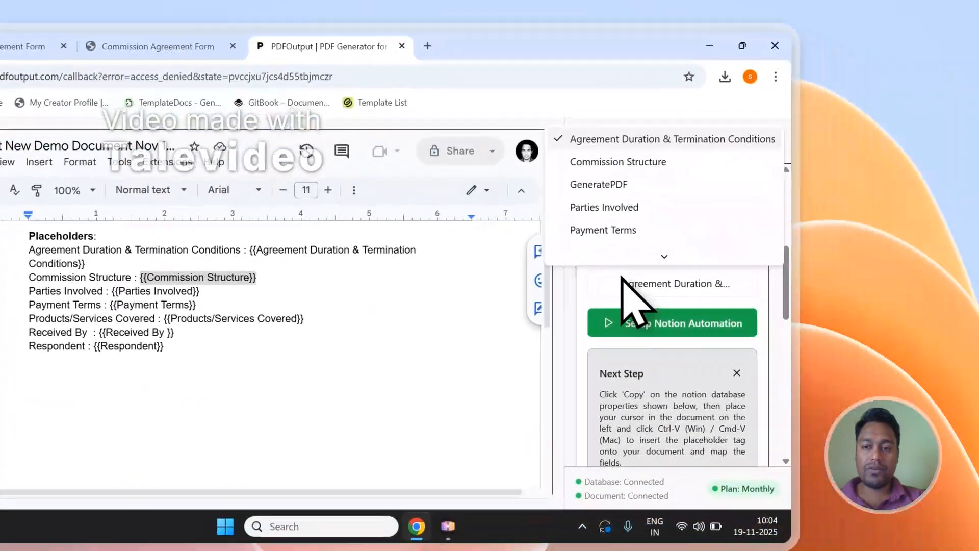
pyautogui.scroll(-2, 623, 265)
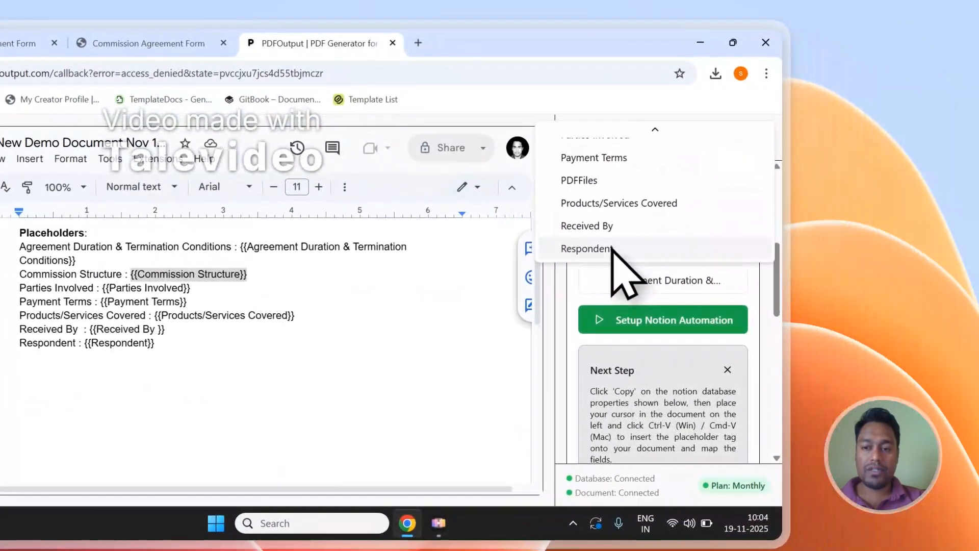
pyautogui.click(618, 230)
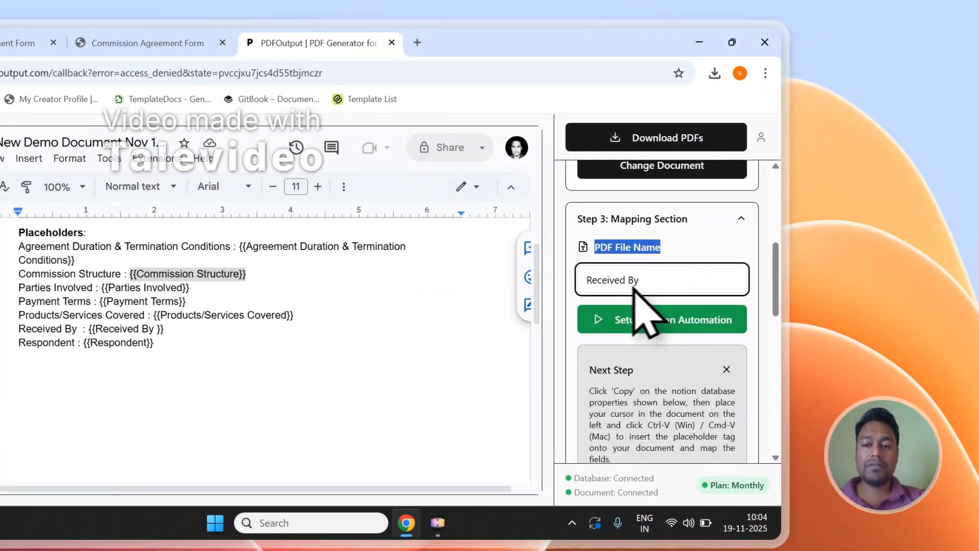
pyautogui.scroll(-5, 627, 296)
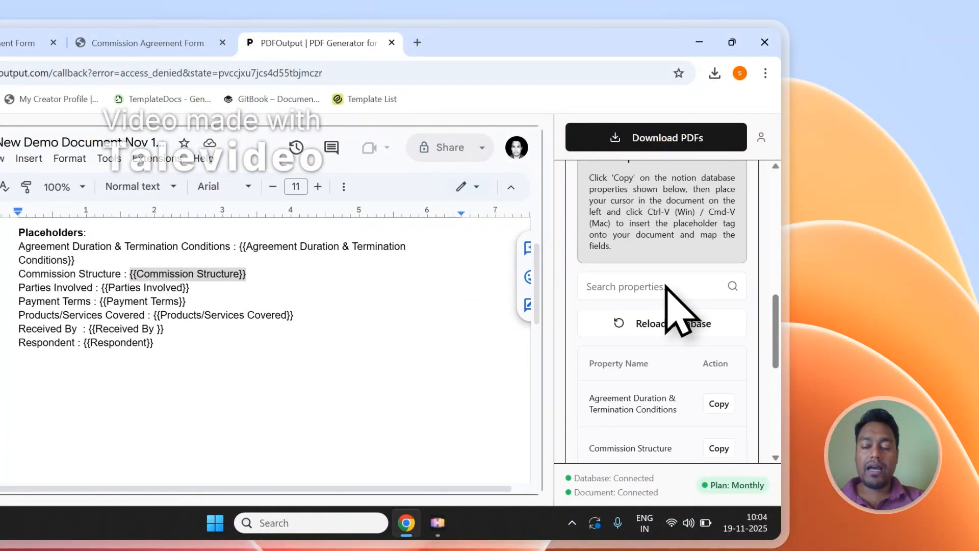
# - Check the GeneratePDF and PDFFiles columns on the Notion form page against the database properties in PDFOutput's mapping section
pyautogui.scroll(5, 693, 295)
pyautogui.click(204, 42)
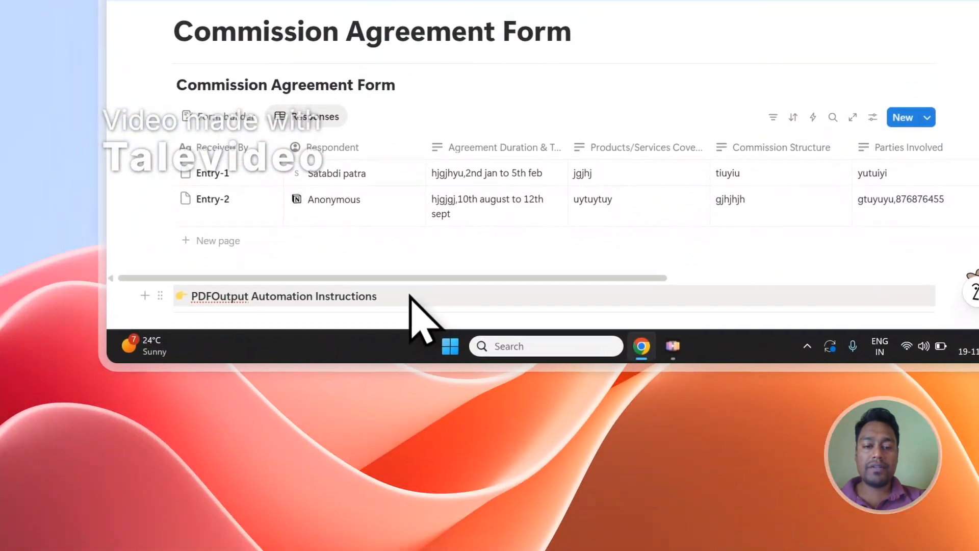
pyautogui.hscroll(5, 309, 523)
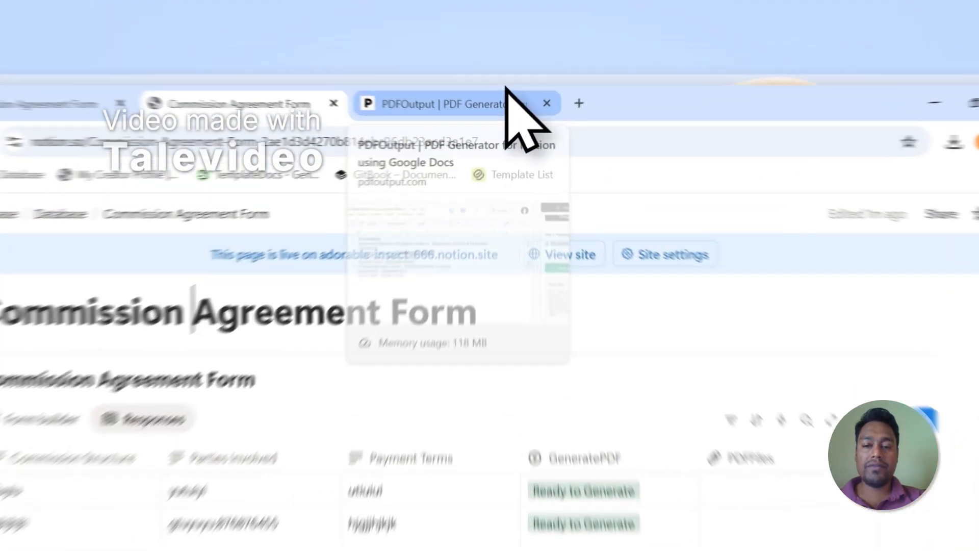
pyautogui.click(517, 73)
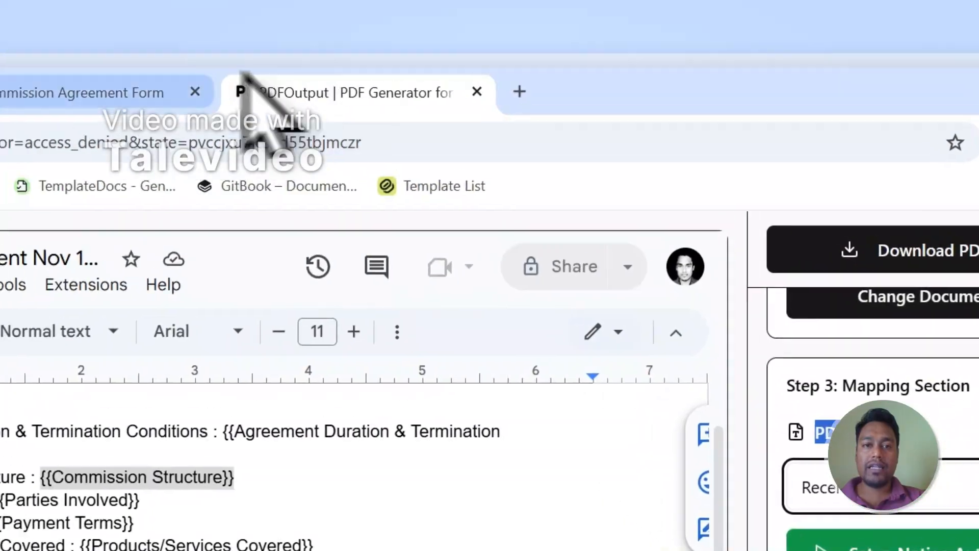
pyautogui.click(138, 93)
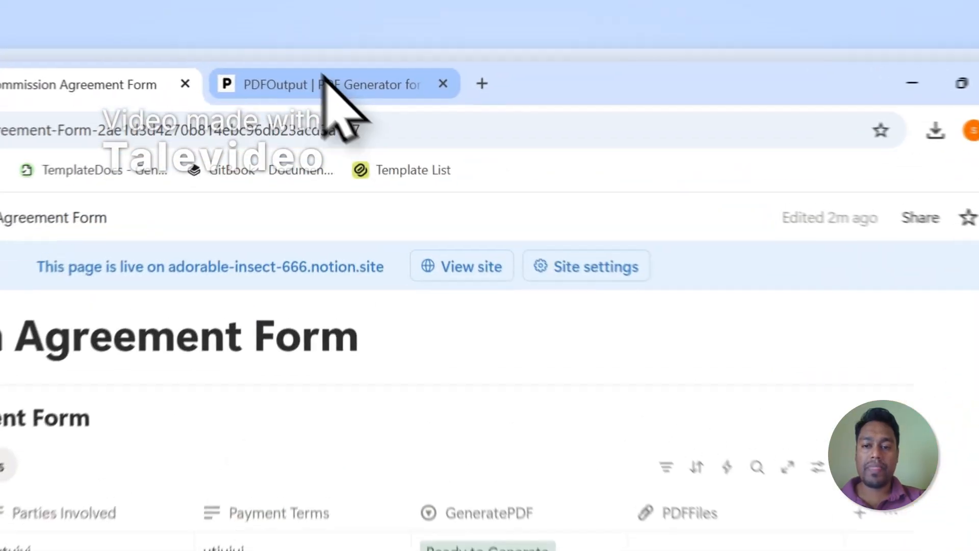
pyautogui.click(479, 75)
pyautogui.scroll(-5, 717, 261)
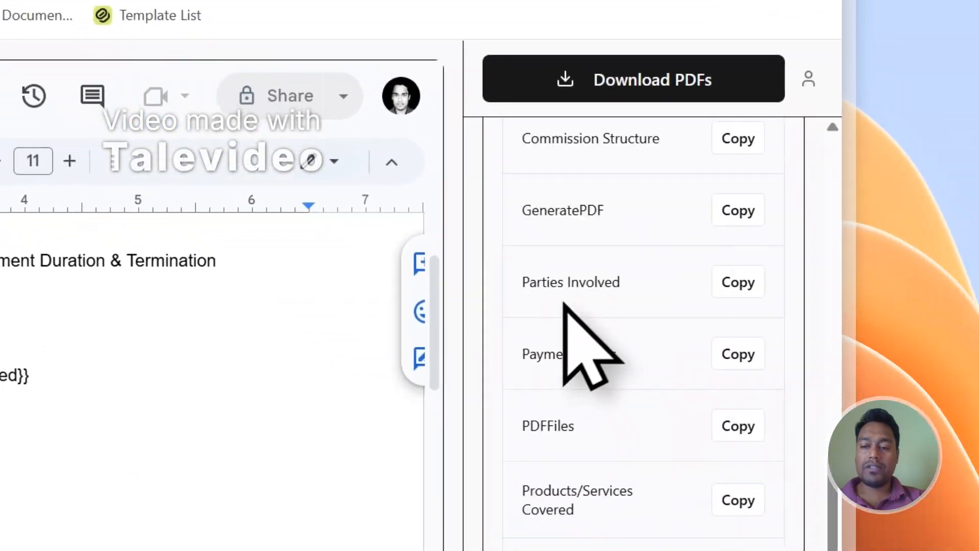
# - Download the PDFs from PDFOutput, and open Entry-1.pdf from the Notion responses to examine its filled-in placeholder values
pyautogui.scroll(10, 564, 304)
pyautogui.click(645, 76)
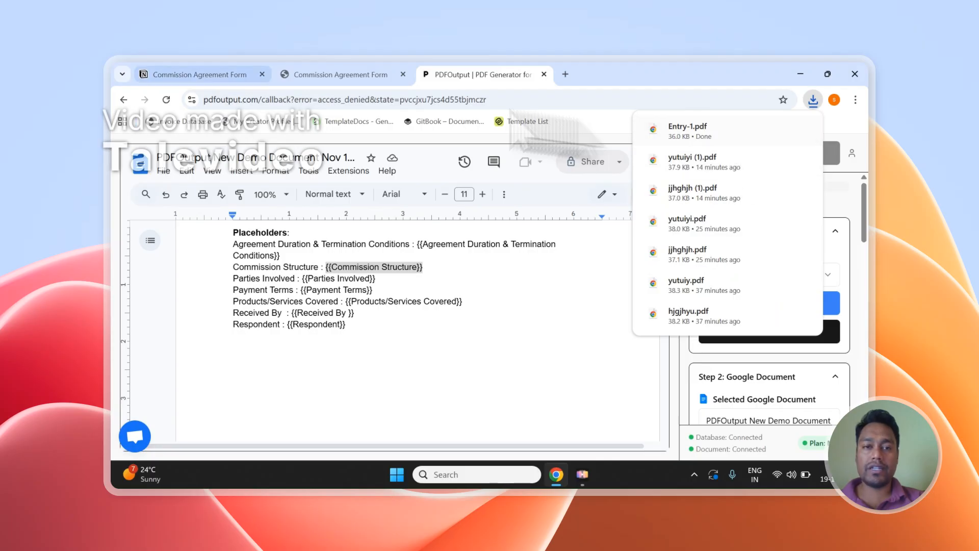
pyautogui.click(327, 75)
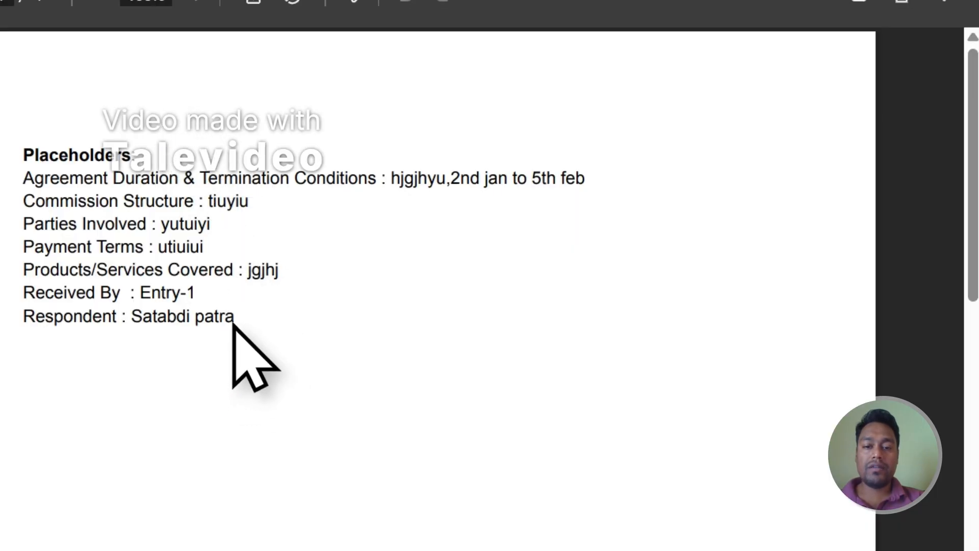
pyautogui.moveTo(233, 324); pyautogui.dragTo(36, 183)
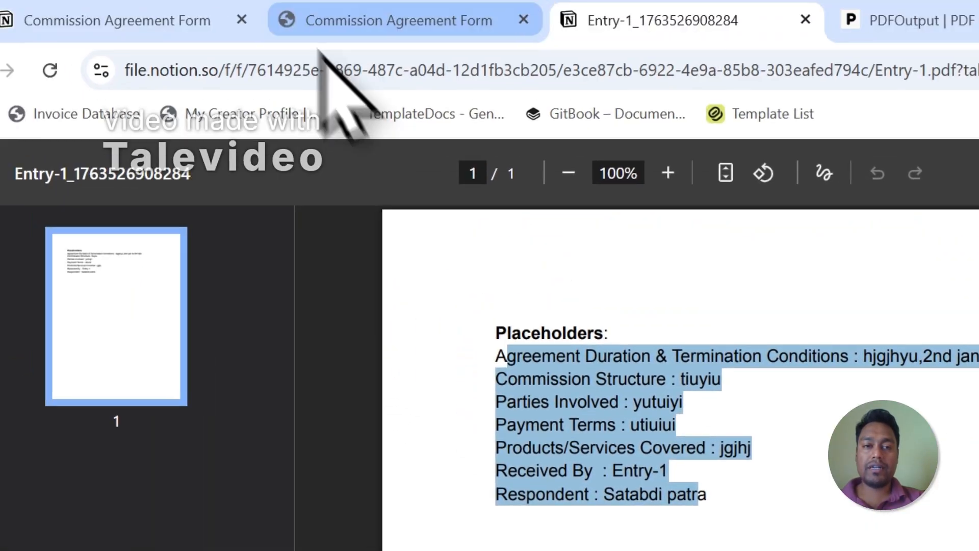
# - Open Entry-2.pdf from the Notion responses, compare it with the Entry-1 PDF, and close both files
pyautogui.click(326, 23)
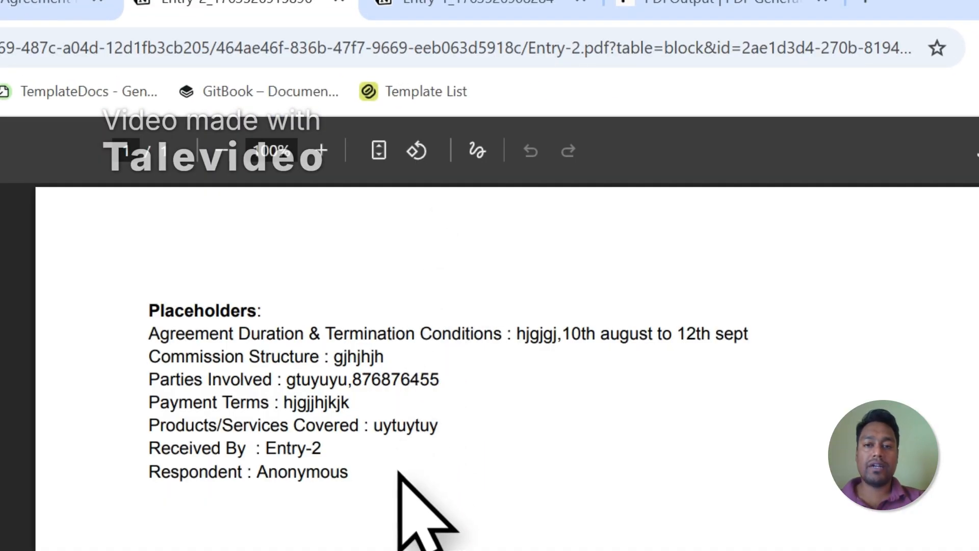
pyautogui.click(469, 4)
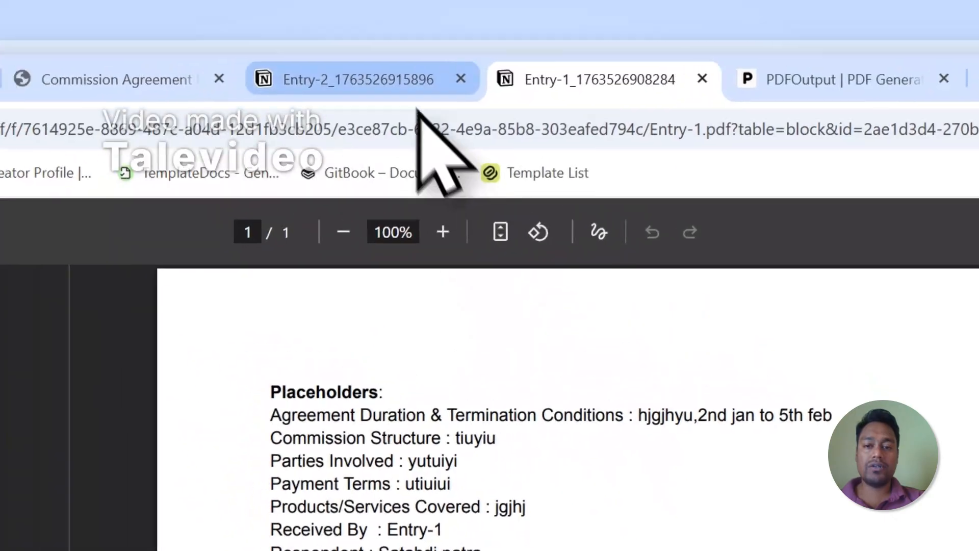
pyautogui.click(423, 82)
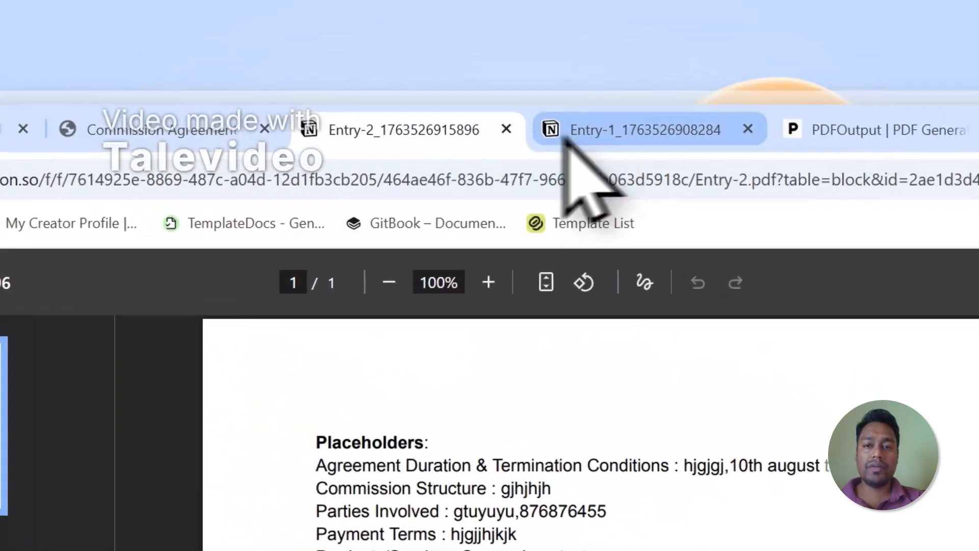
pyautogui.click(518, 87)
pyautogui.click(441, 87)
pyautogui.click(542, 87)
pyautogui.click(452, 137)
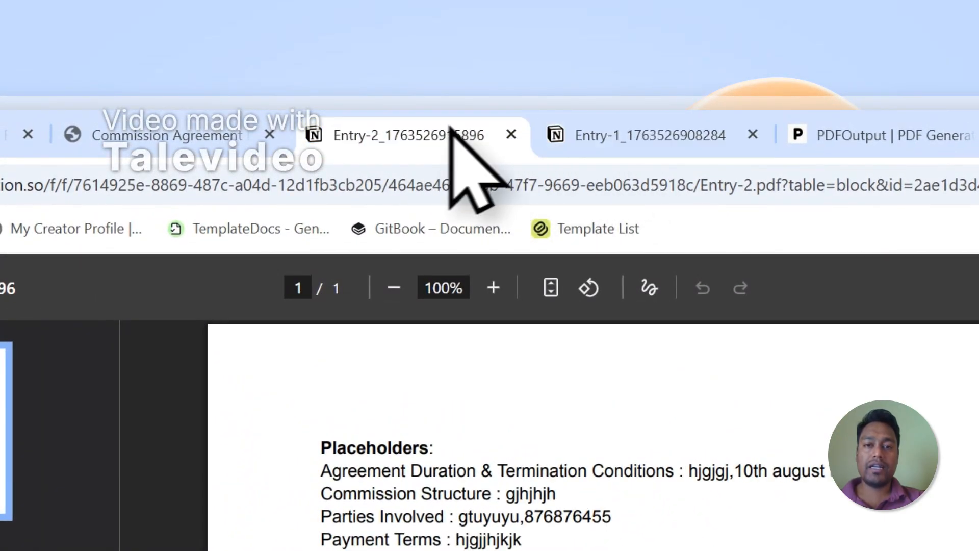
pyautogui.click(603, 137)
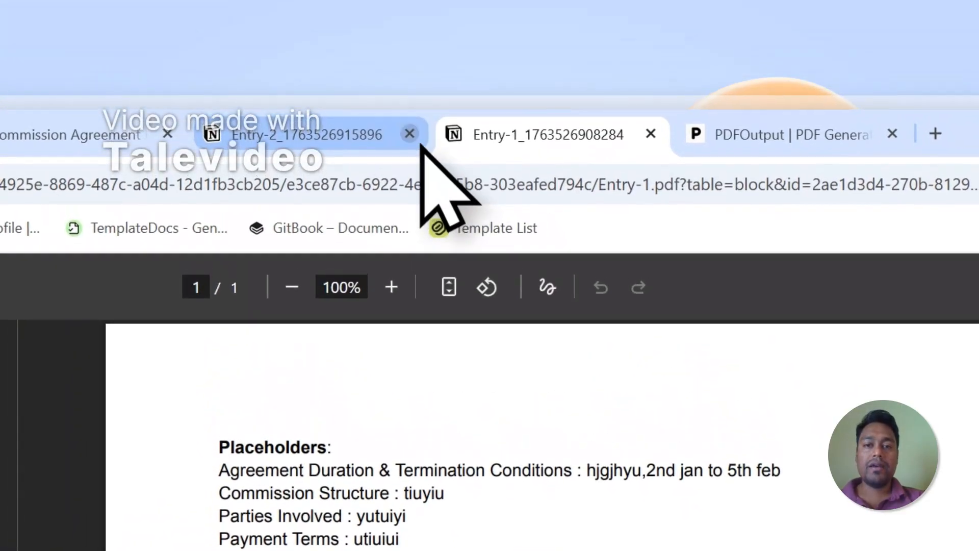
pyautogui.click(409, 134)
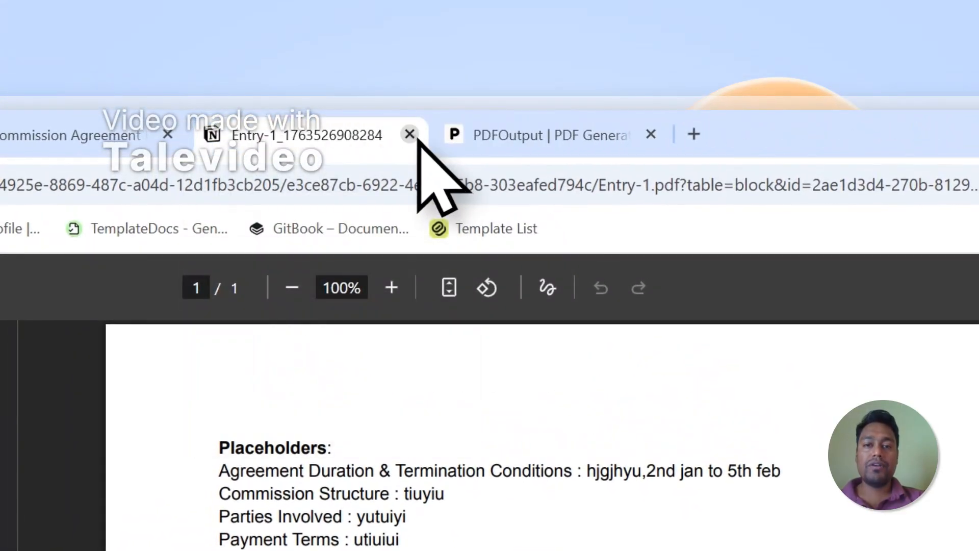
pyautogui.click(406, 133)
# - Set up the Notion automation in Step 3 for automatic PDF generation
pyautogui.scroll(-5, 678, 201)
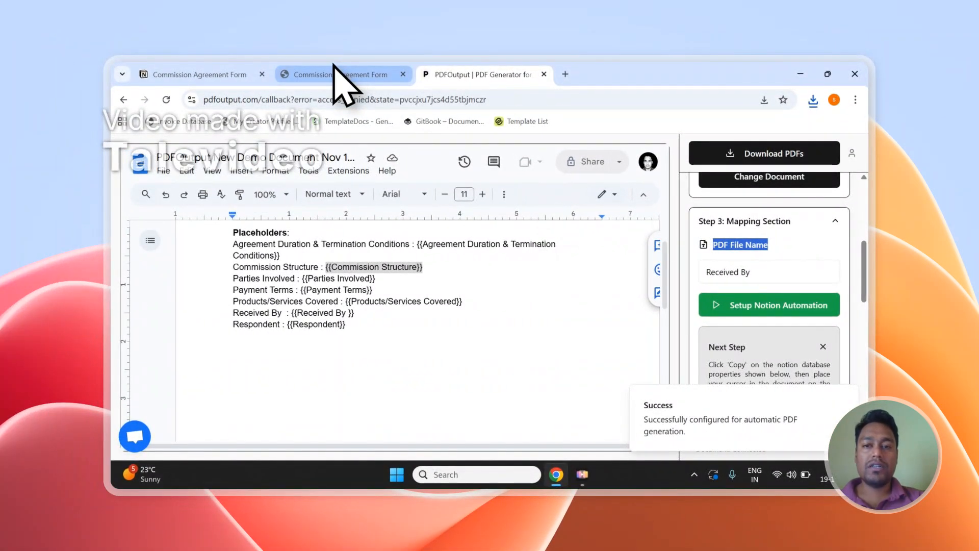
pyautogui.scroll(3, 822, 263)
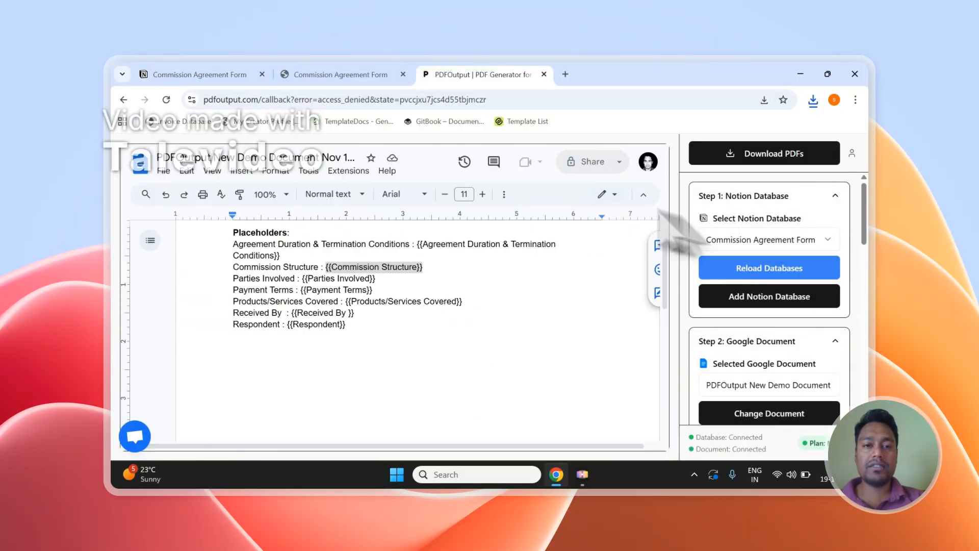
# - Add a blank response row in the Notion Commission Agreement Form, and set its GeneratePDF status to Ready to Generate
pyautogui.click(308, 69)
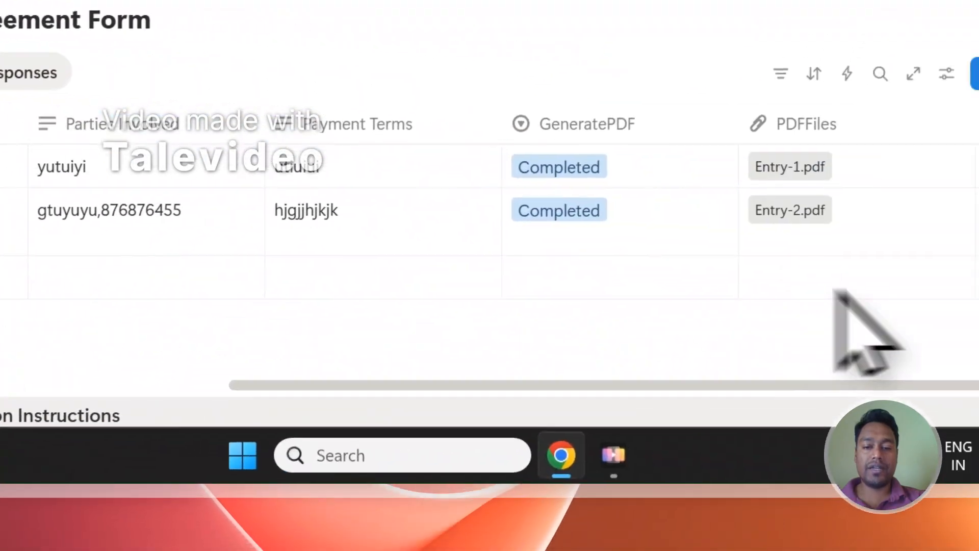
pyautogui.click(468, 287)
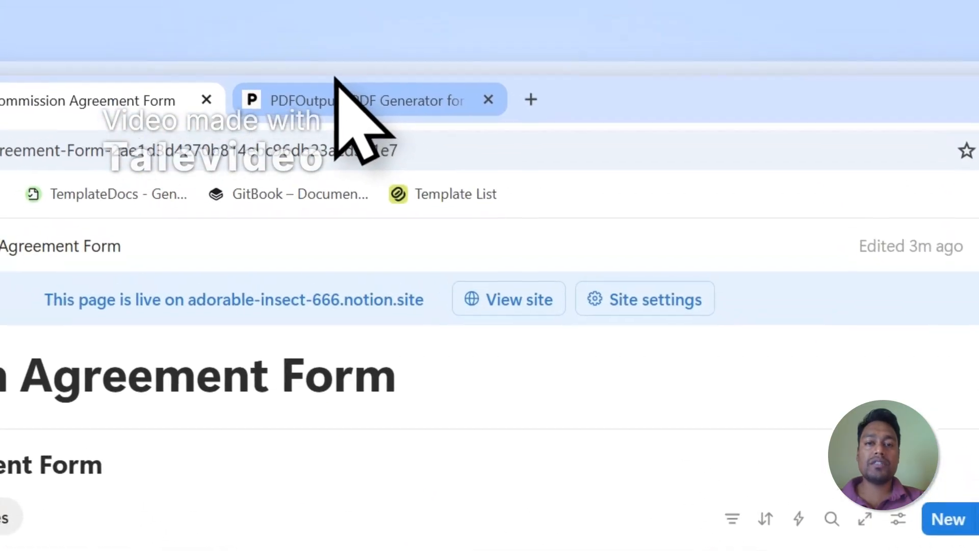
pyautogui.click(341, 88)
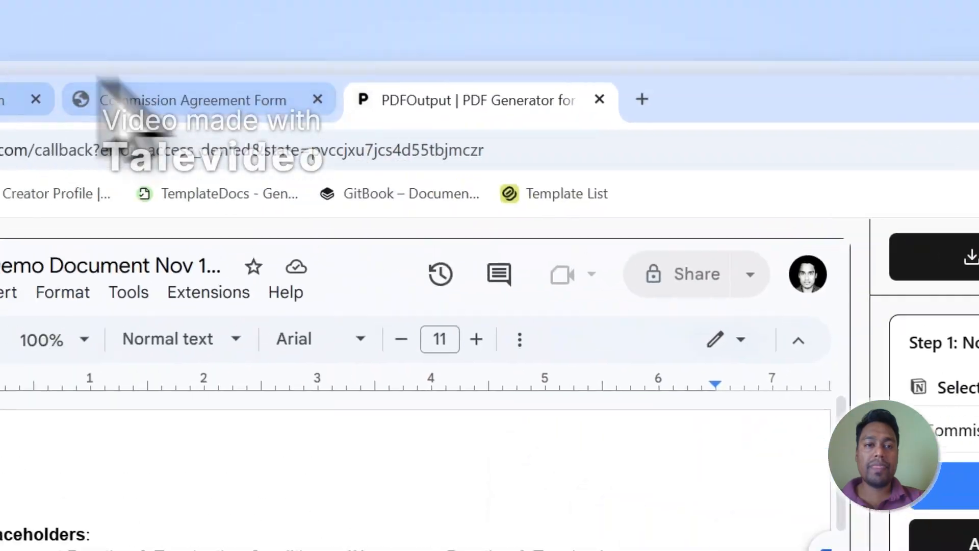
pyautogui.click(225, 116)
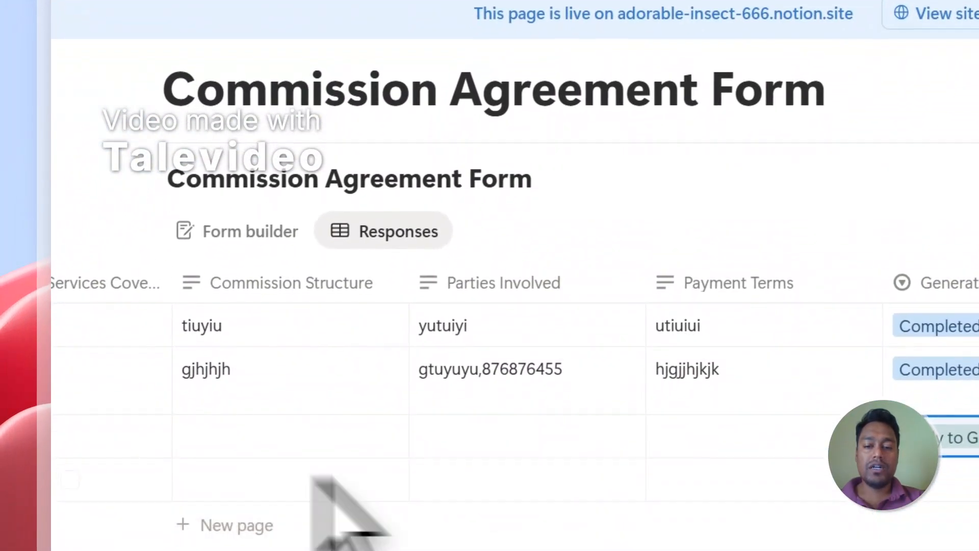
pyautogui.press('Return')
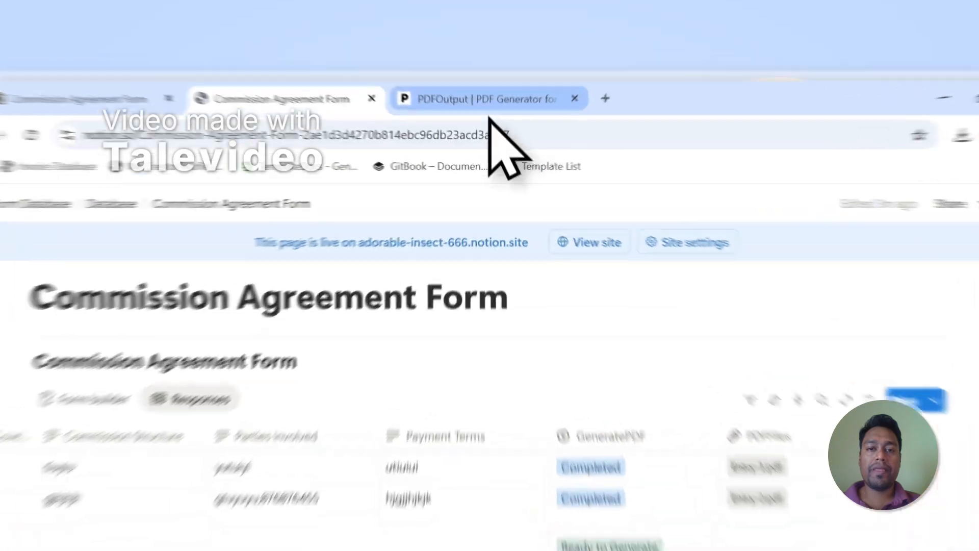
# - Return to PDFOutput, open the support chat to view its contact option, and close it again
pyautogui.click(486, 74)
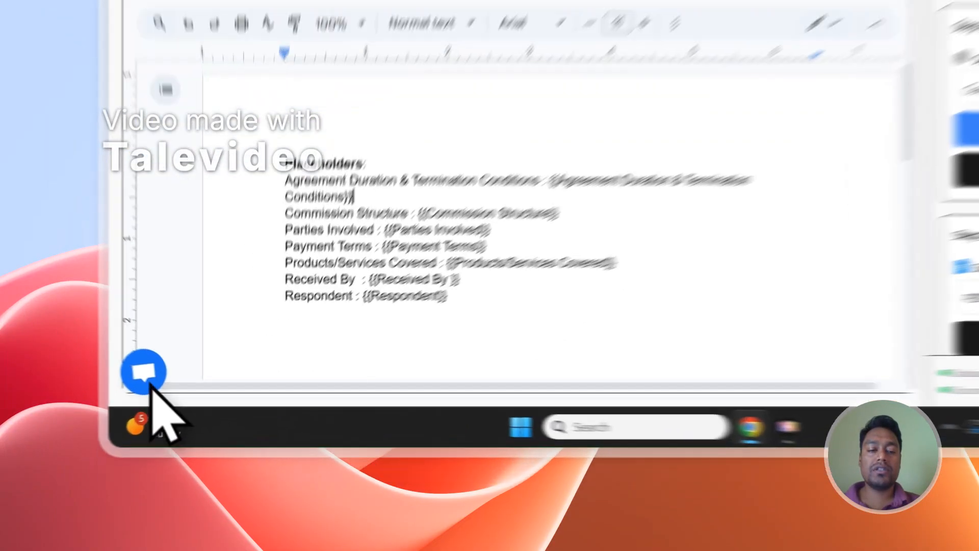
pyautogui.click(134, 436)
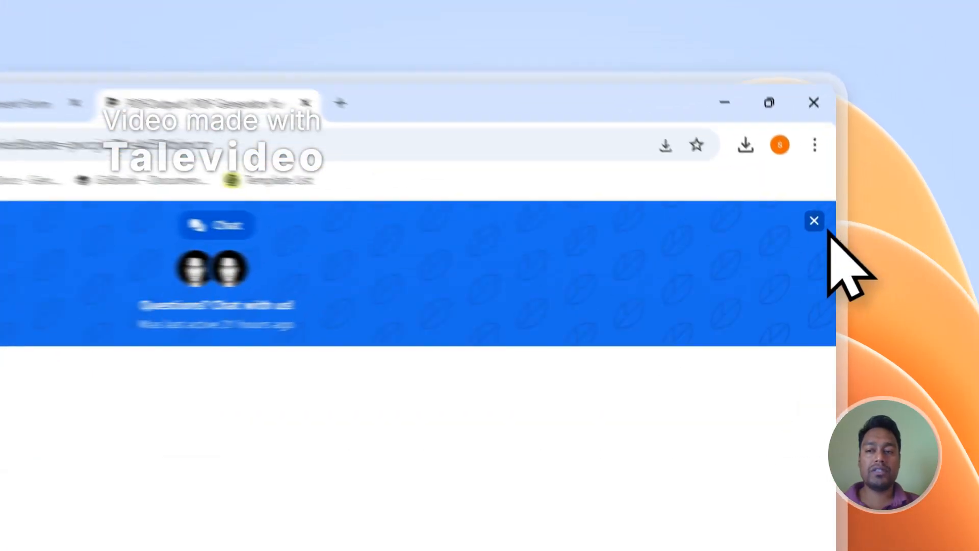
pyautogui.click(855, 147)
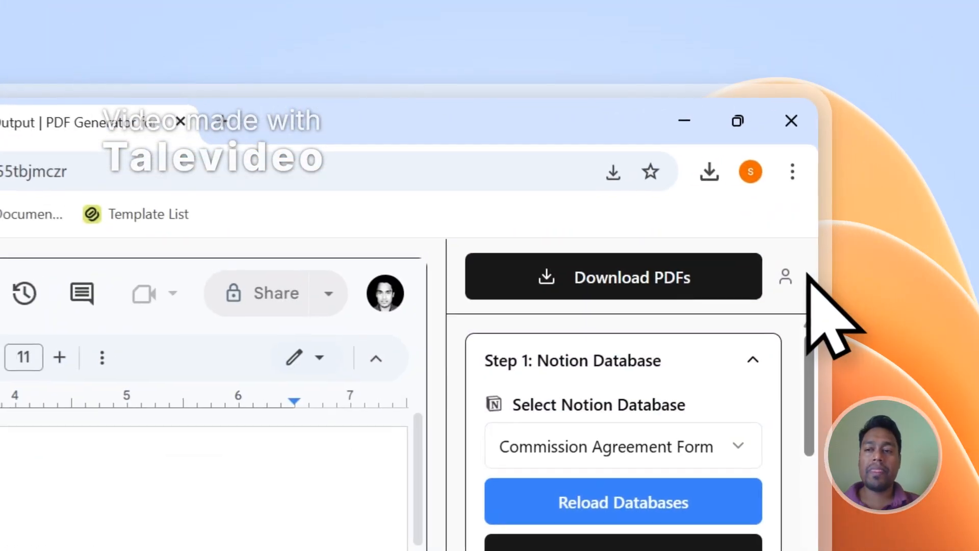
# - Go to the PDFOutput home page, look through its features, FAQ and footer links, and open the Get in Touch contact form
pyautogui.click(851, 151)
pyautogui.click(547, 326)
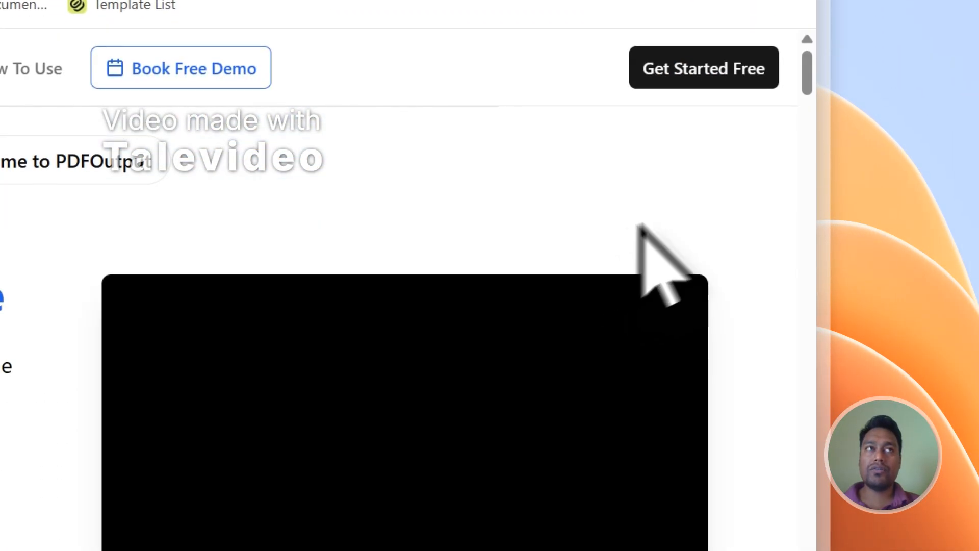
pyautogui.moveTo(807, 118); pyautogui.dragTo(804, 339)
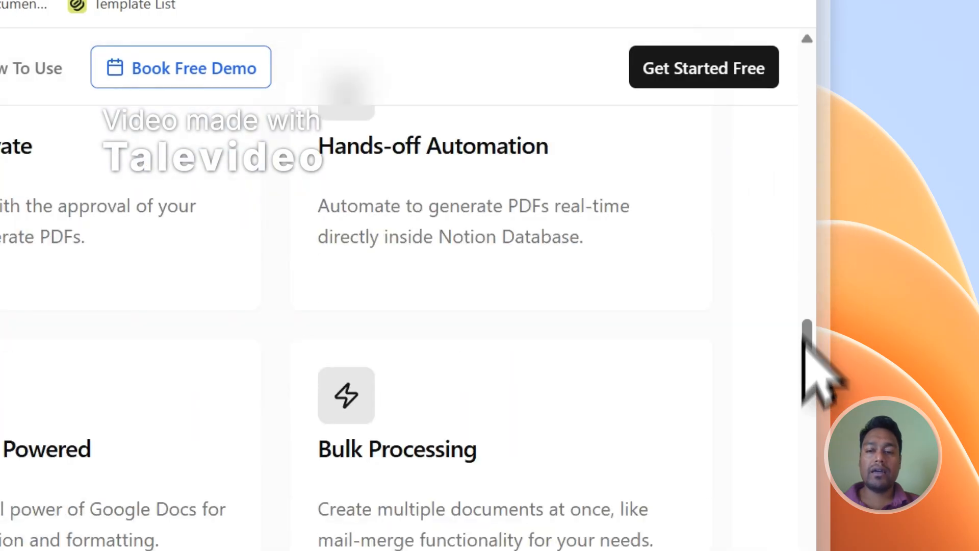
pyautogui.scroll(-13, 662, 419)
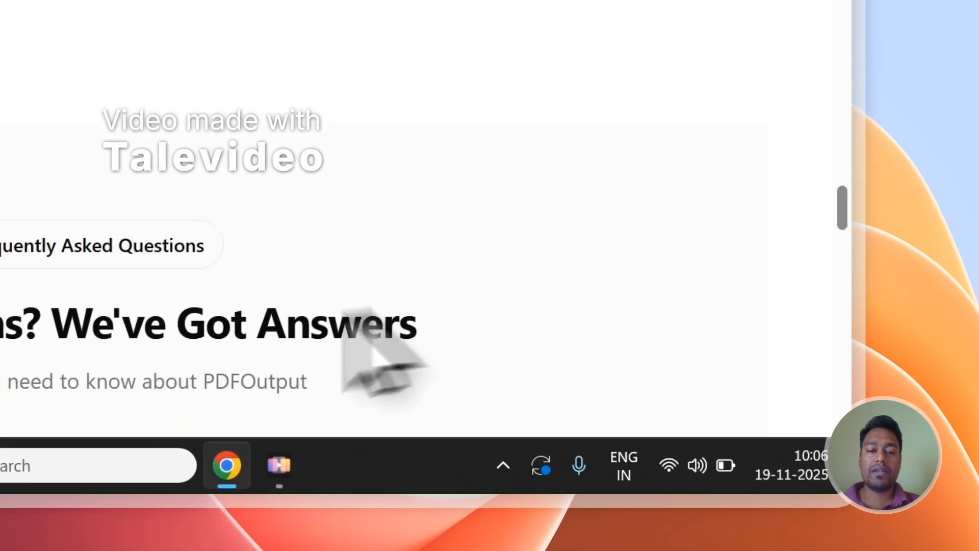
pyautogui.scroll(-10, 293, 262)
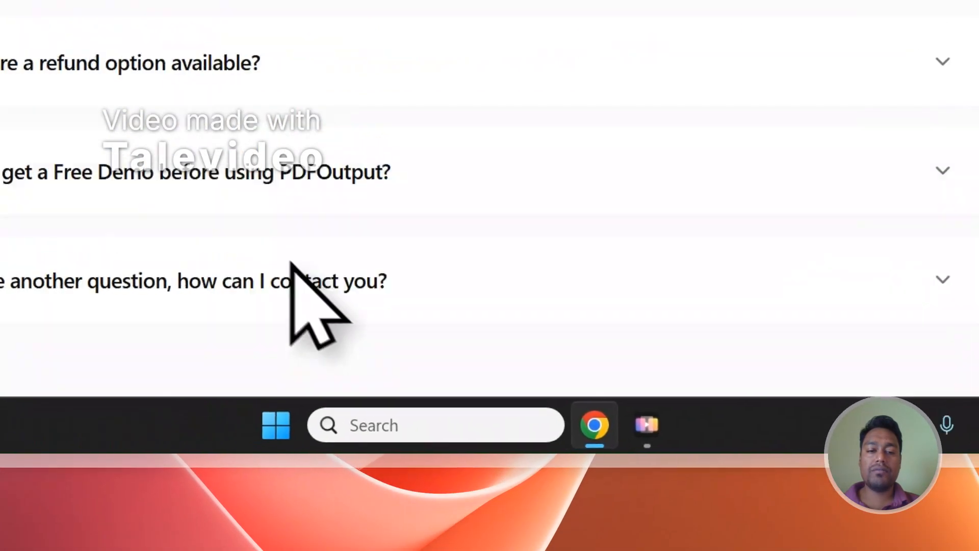
pyautogui.moveTo(843, 248); pyautogui.dragTo(830, 356)
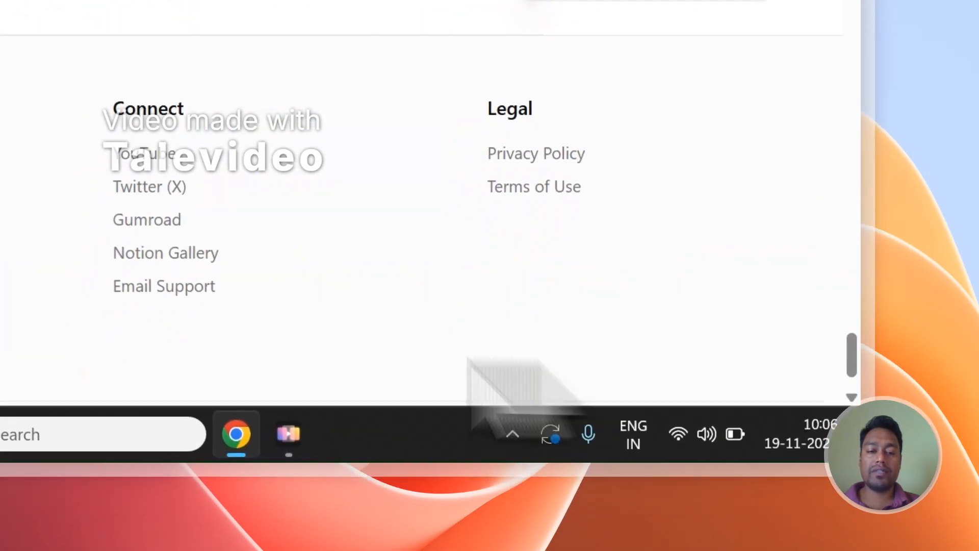
pyautogui.click(144, 283)
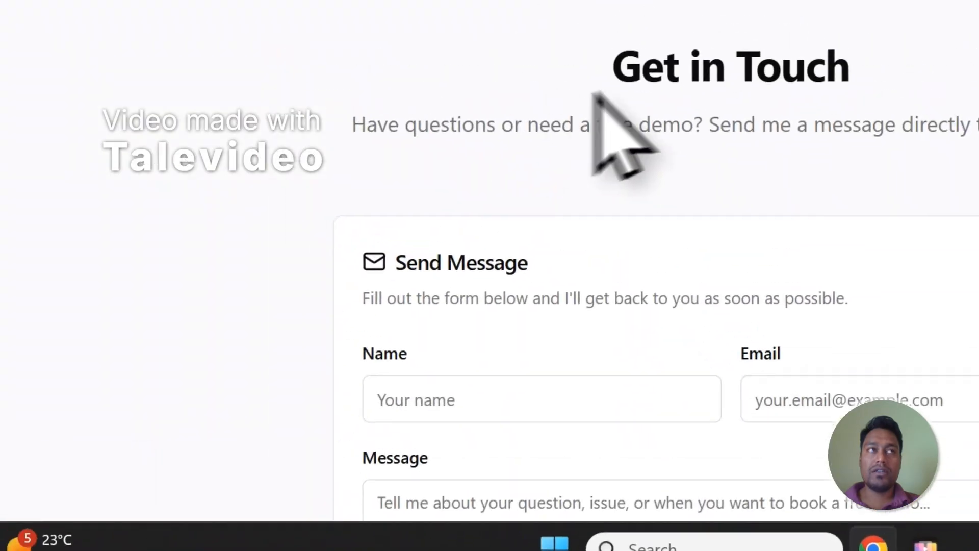
pyautogui.scroll(-2, 594, 92)
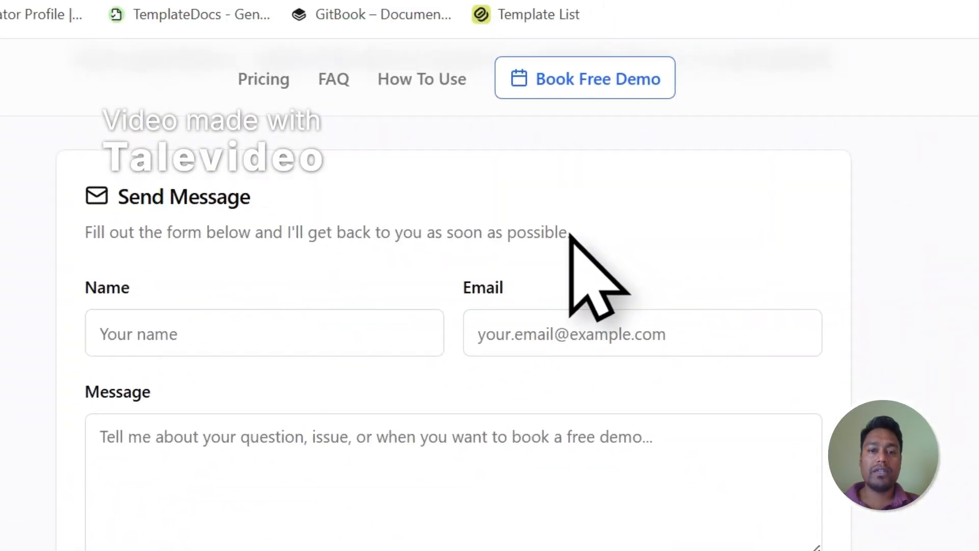